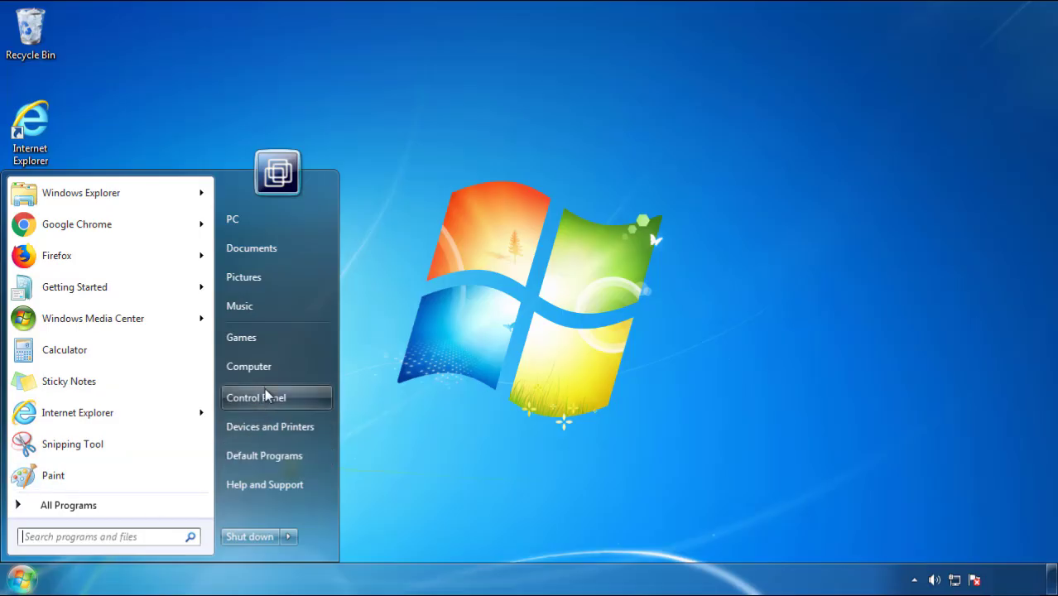
# - Show the list of installed programs and sort it by installation date with the newest first
pyautogui.click(265, 389)
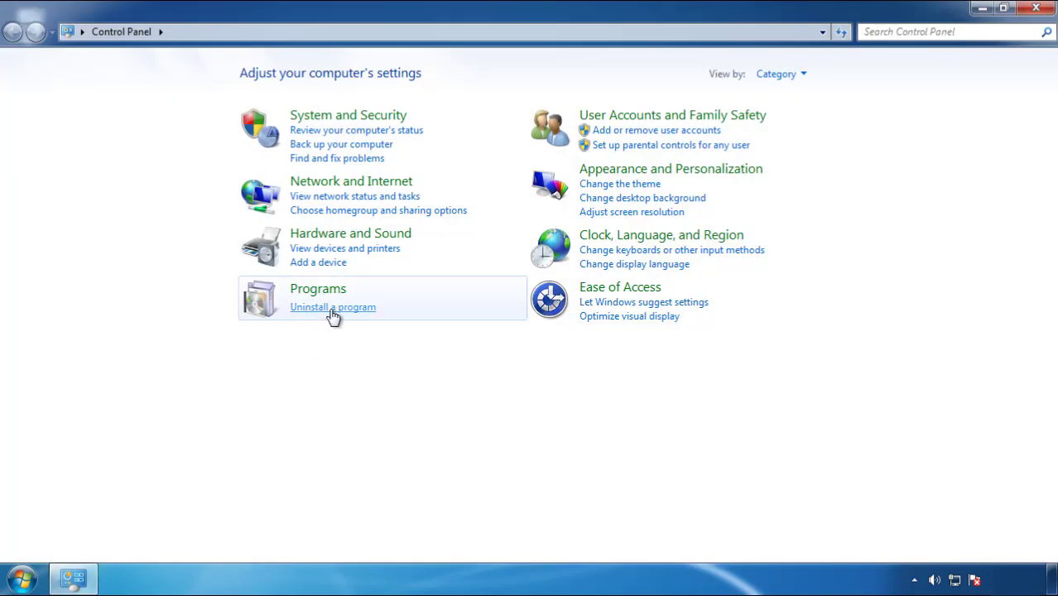
pyautogui.click(330, 307)
pyautogui.click(623, 157)
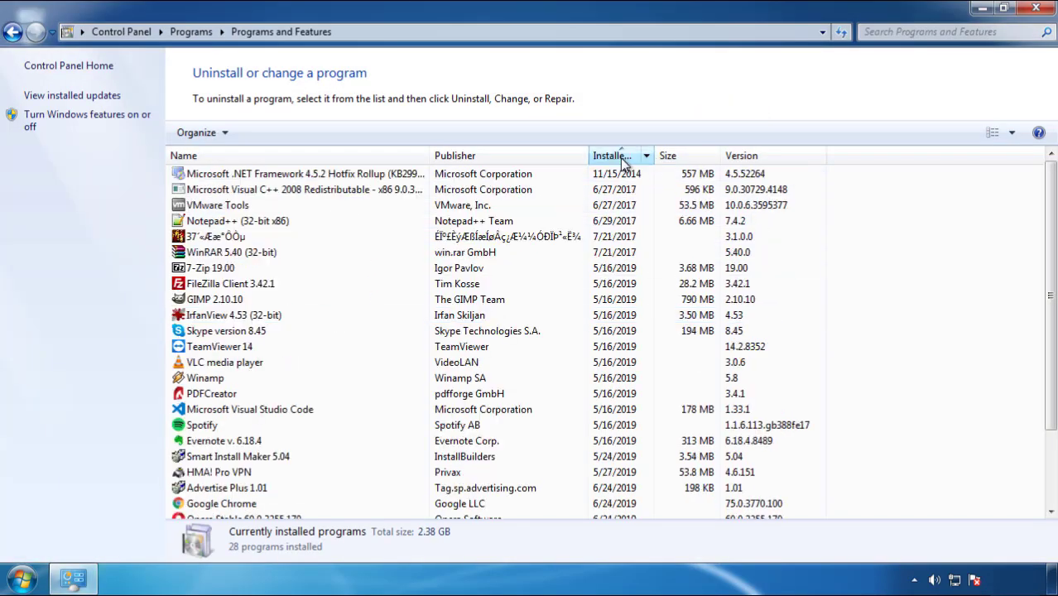
pyautogui.click(613, 157)
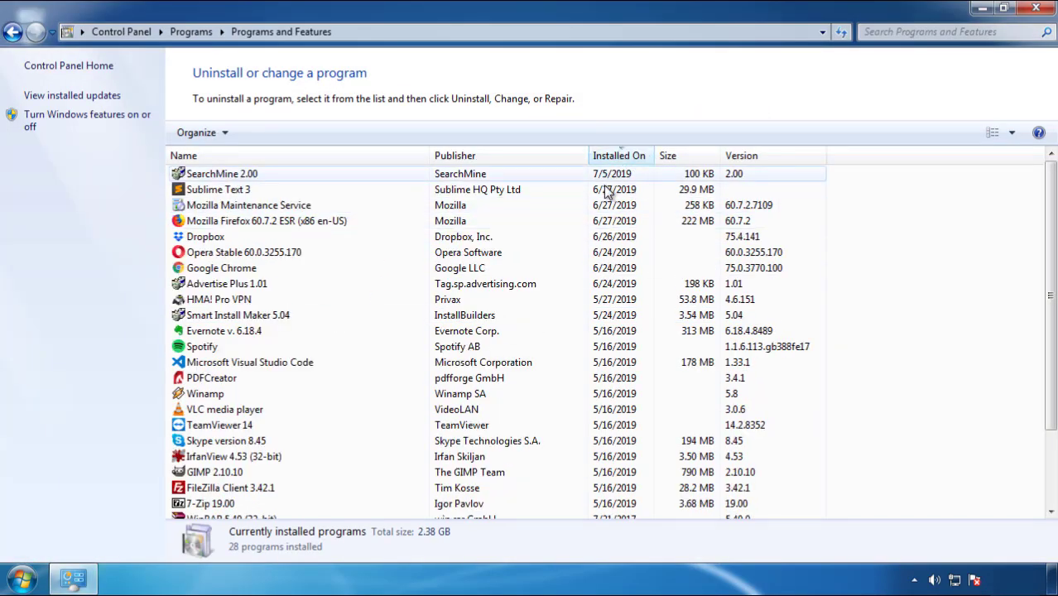
# - Uninstall SearchMine 2.00 from the computer and close the list of installed programs
pyautogui.click(222, 176)
pyautogui.click(263, 133)
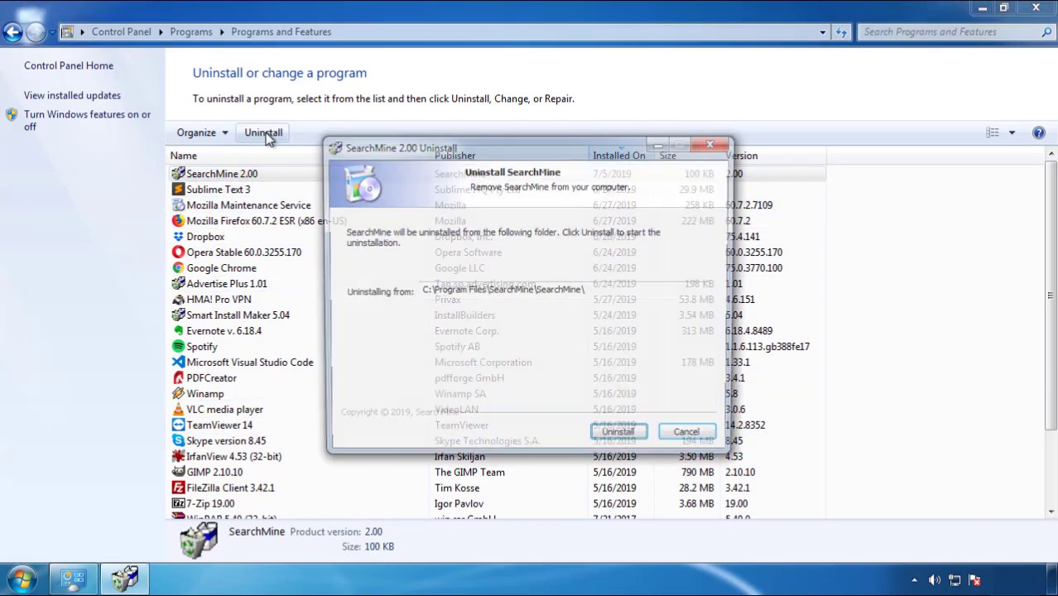
pyautogui.click(615, 441)
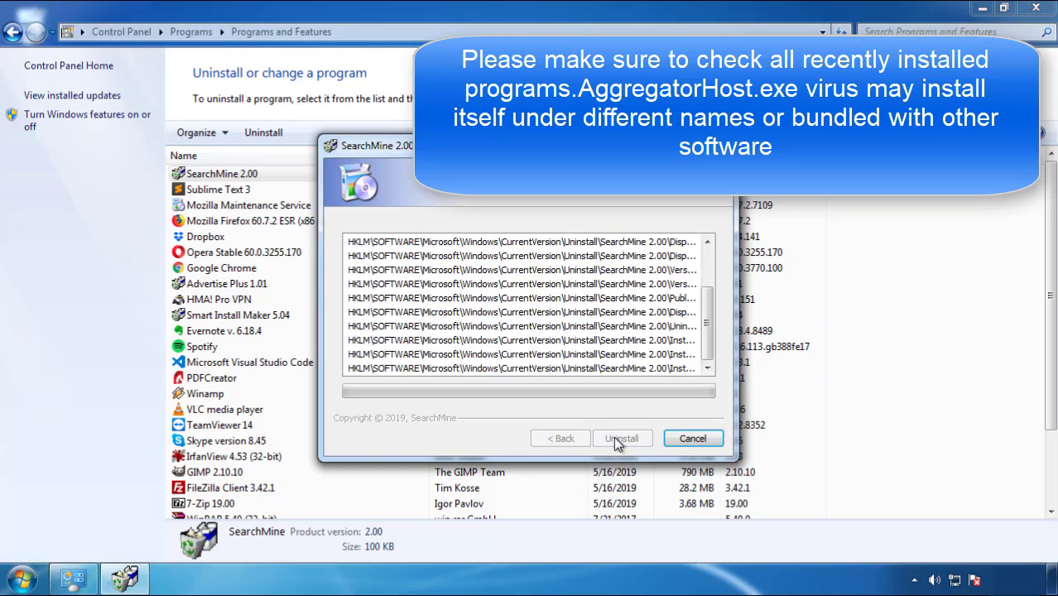
pyautogui.click(615, 442)
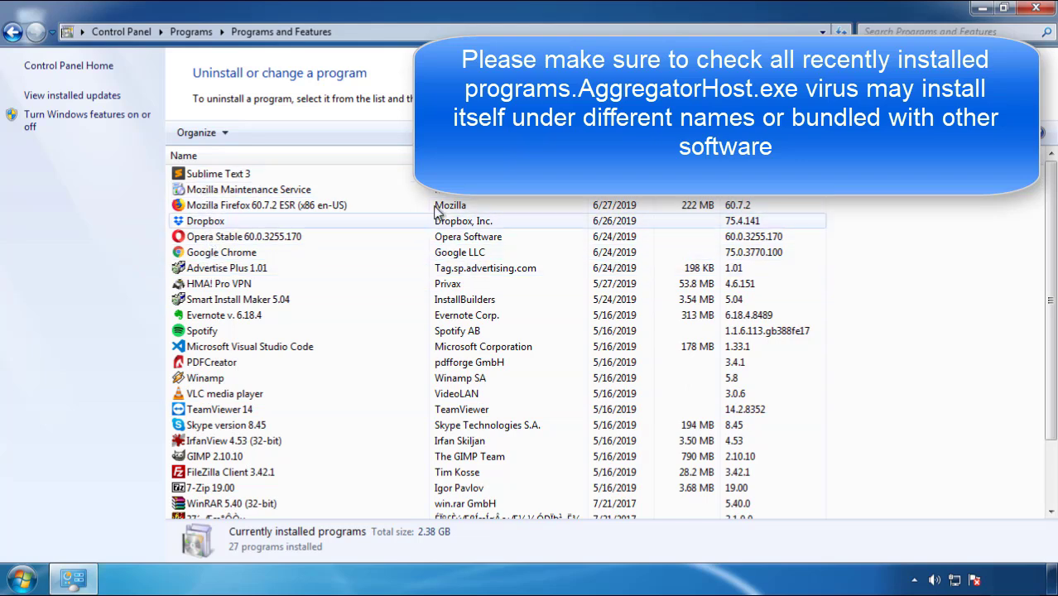
pyautogui.click(1037, 9)
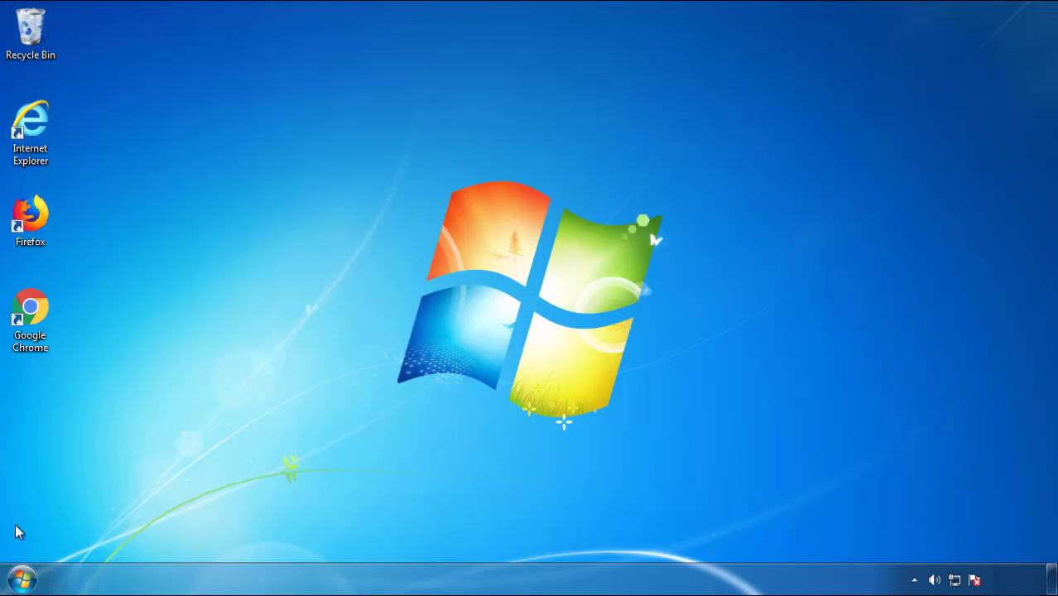
# - Restart the computer and boot it into Safe Mode from the advanced boot options
pyautogui.click(21, 579)
pyautogui.click(288, 537)
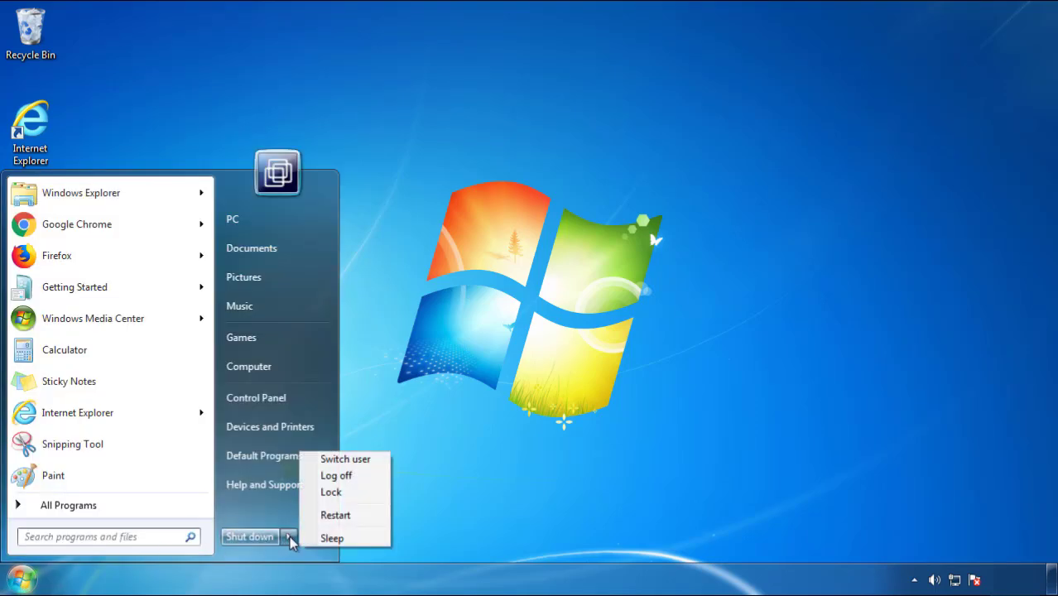
pyautogui.click(548, 488)
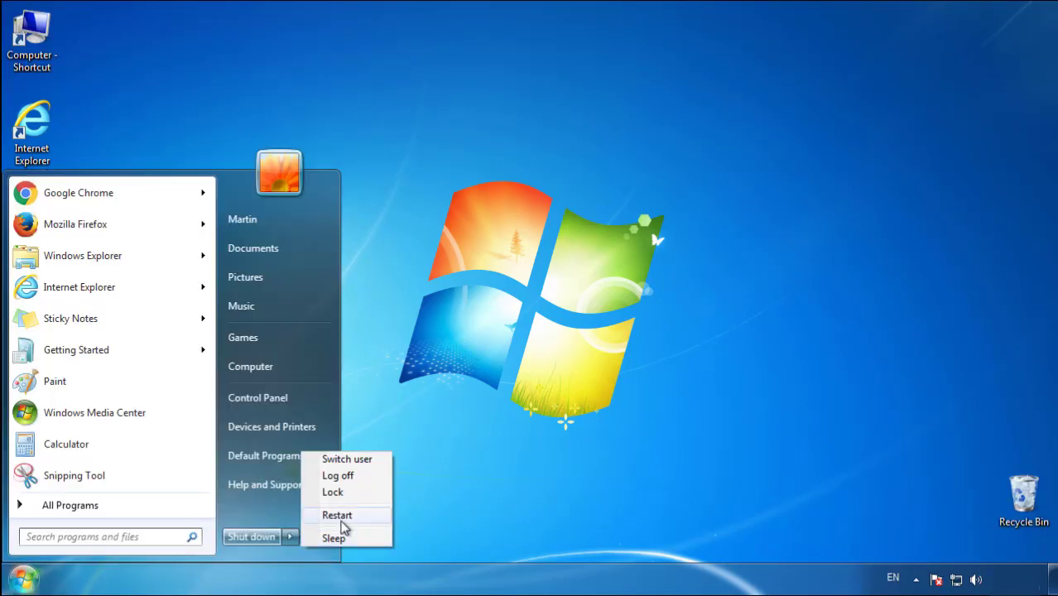
pyautogui.click(339, 520)
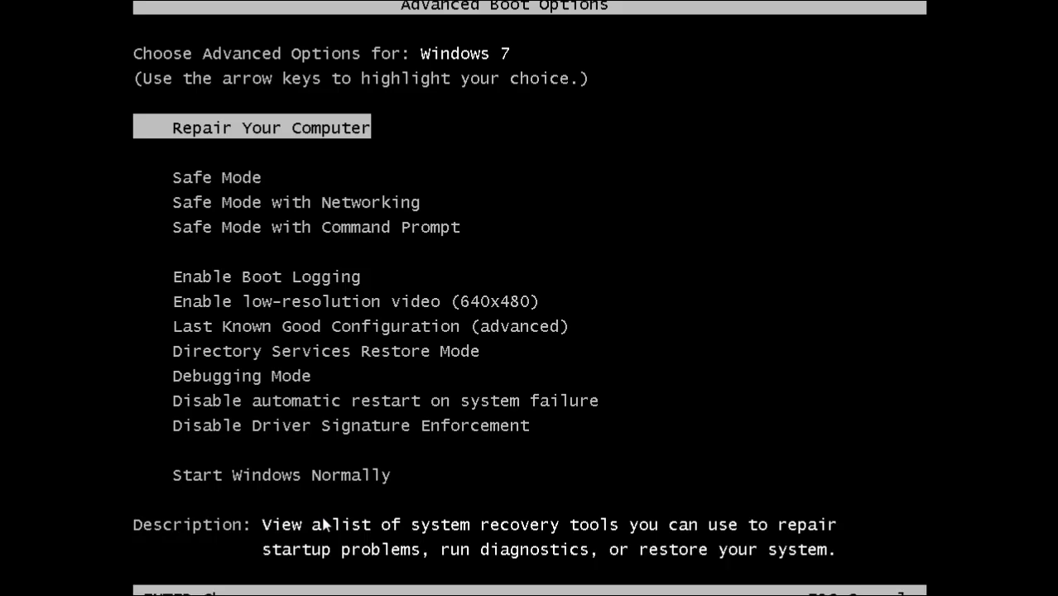
pyautogui.press('Down')
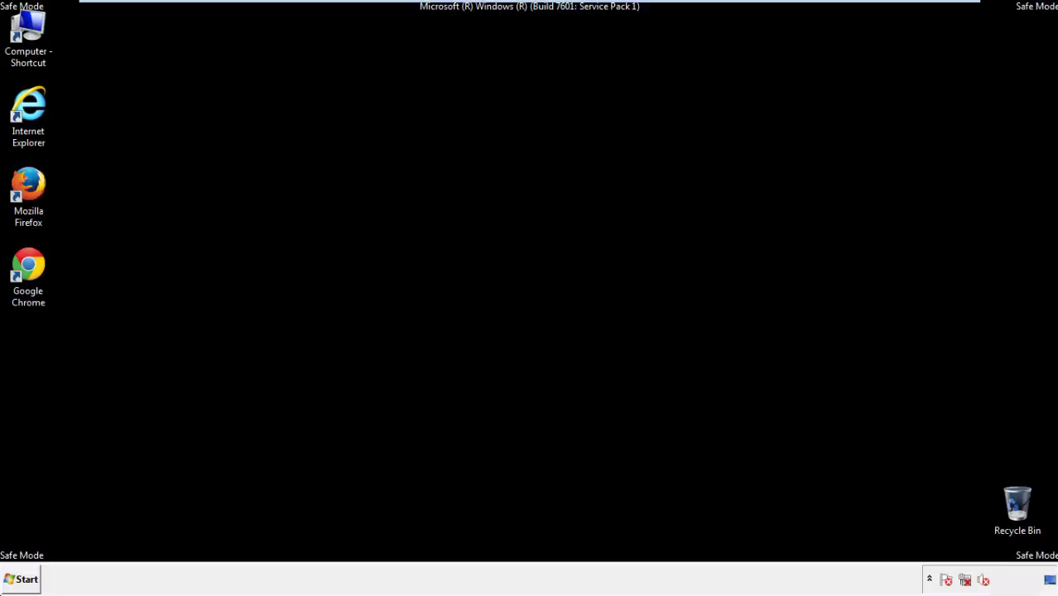
# - Open Mozilla Firefox and decline making it the default browser
pyautogui.doubleClick(37, 193)
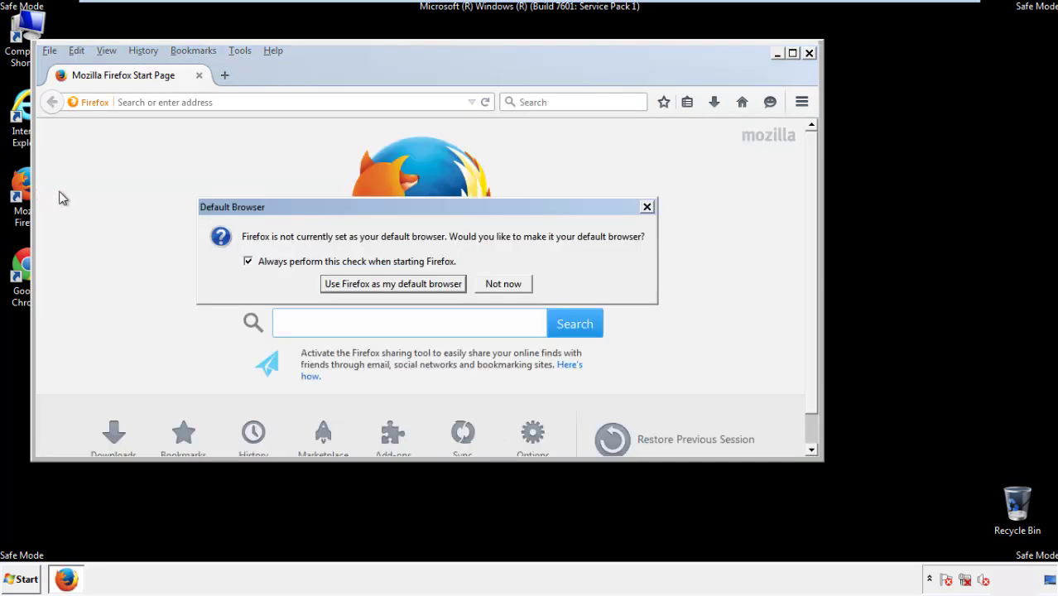
pyautogui.click(515, 284)
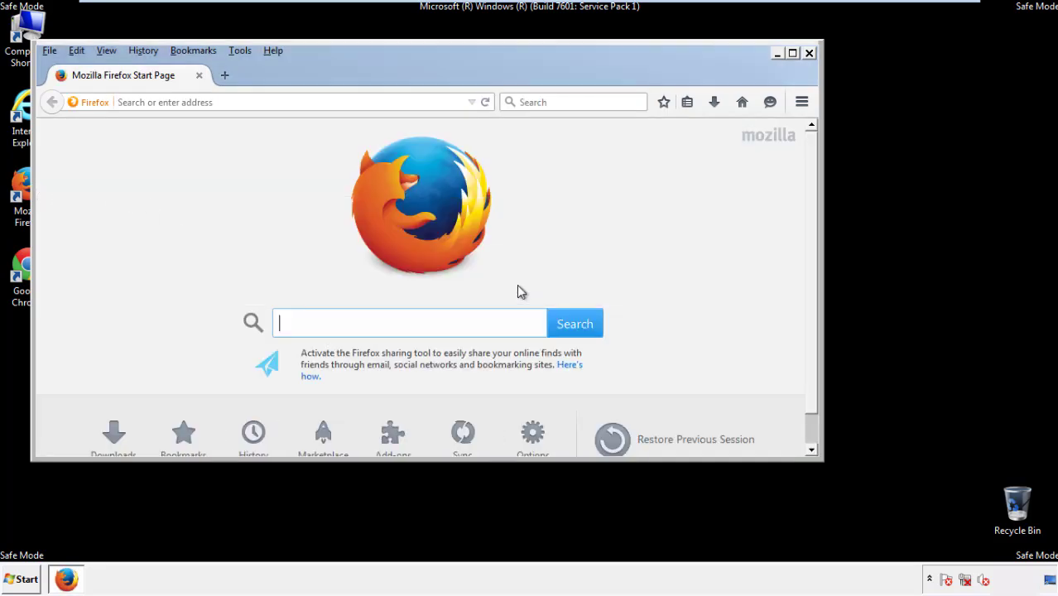
# - Hide the Firefox menu bar and show it again
pyautogui.rightClick(324, 68)
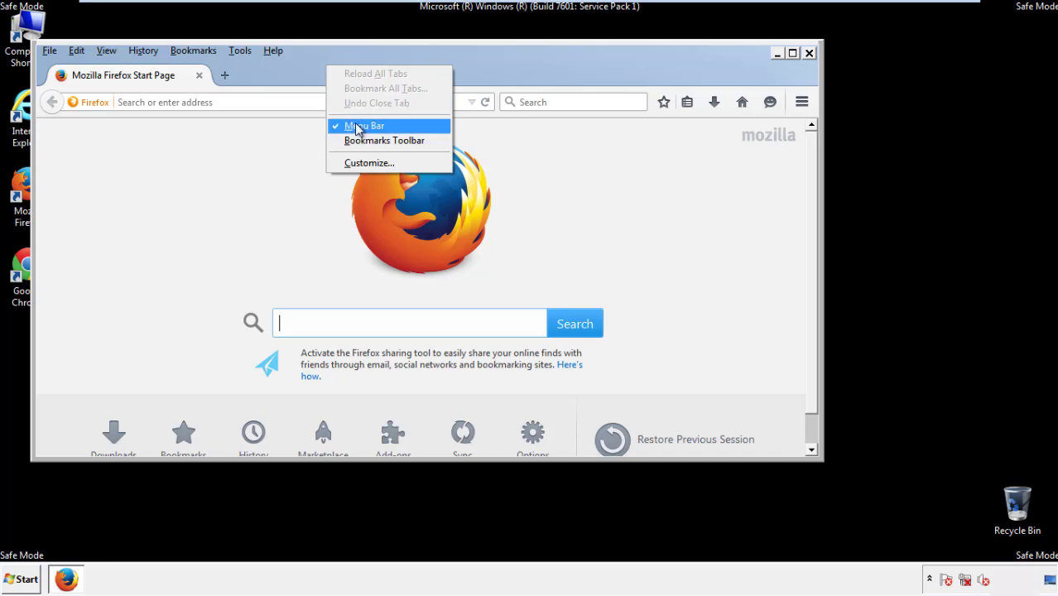
pyautogui.click(356, 124)
pyautogui.rightClick(333, 67)
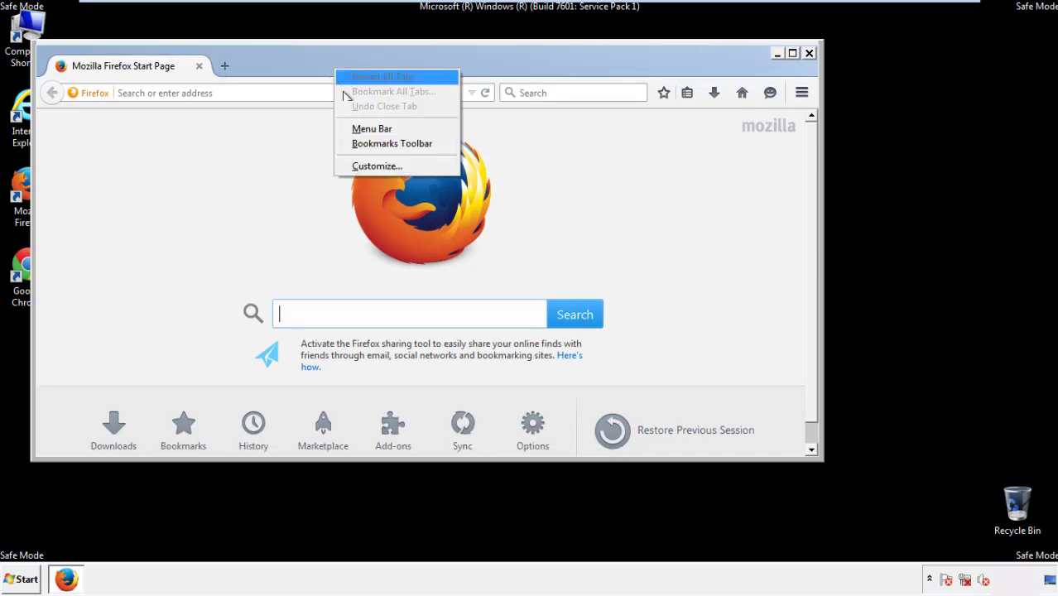
pyautogui.click(357, 129)
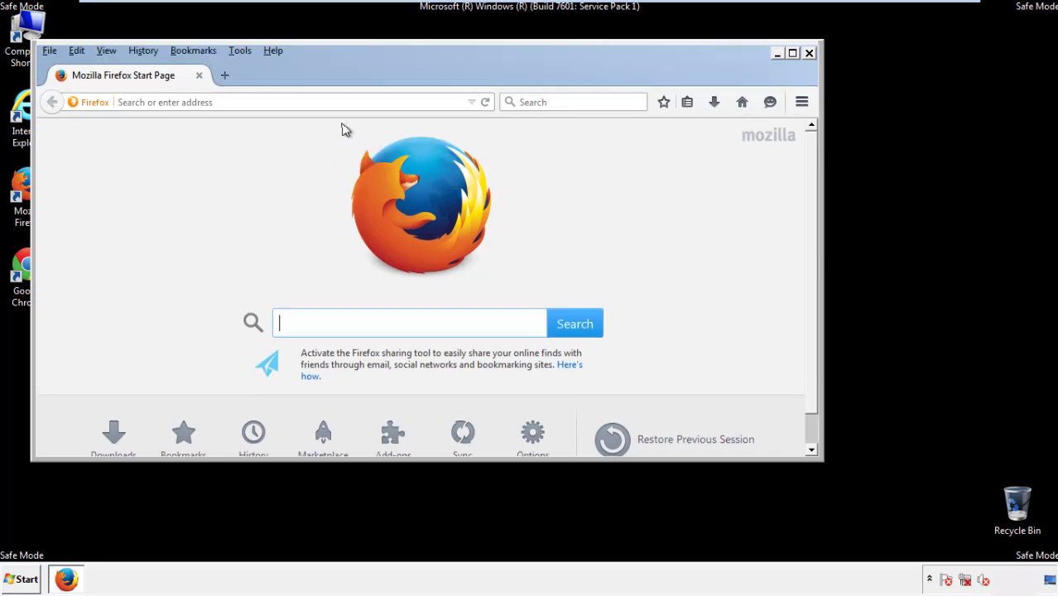
# - Clear the Firefox history for the time range Everything, including cookies, cache, active logins, offline website data and site preferences
pyautogui.click(147, 52)
pyautogui.click(160, 83)
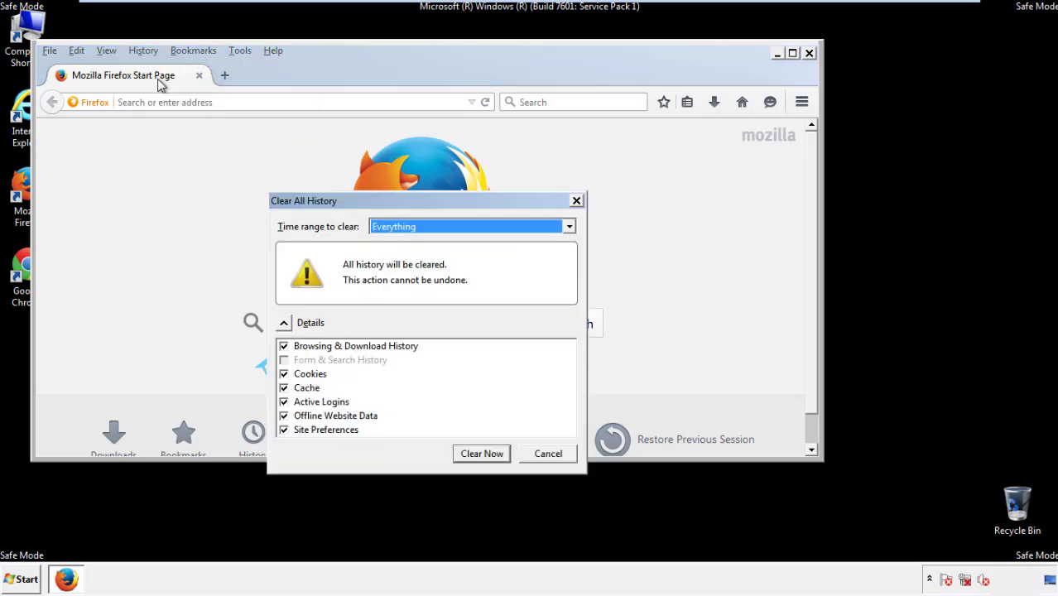
pyautogui.click(392, 228)
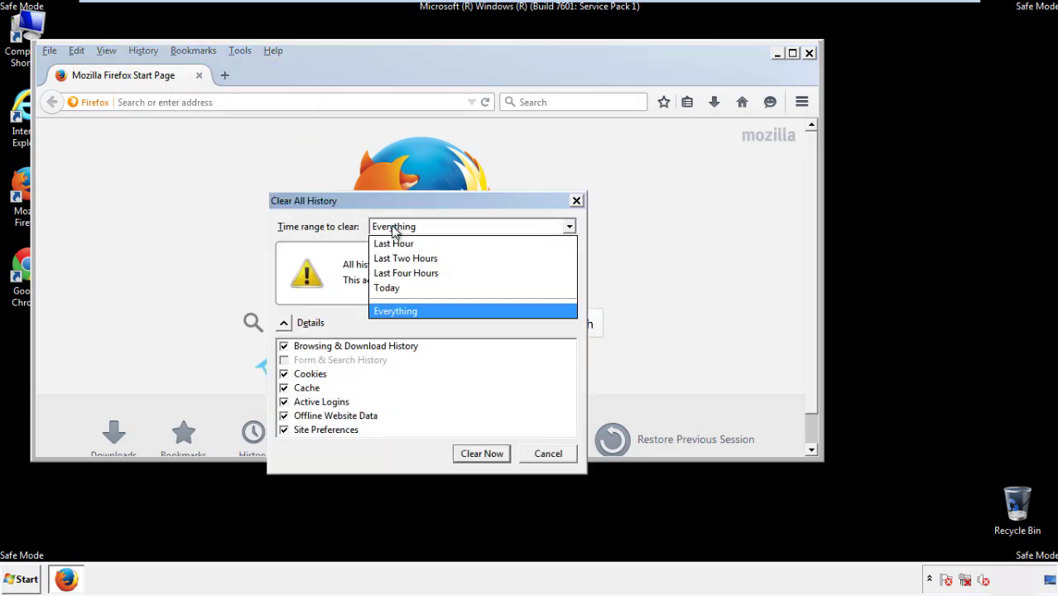
pyautogui.click(395, 309)
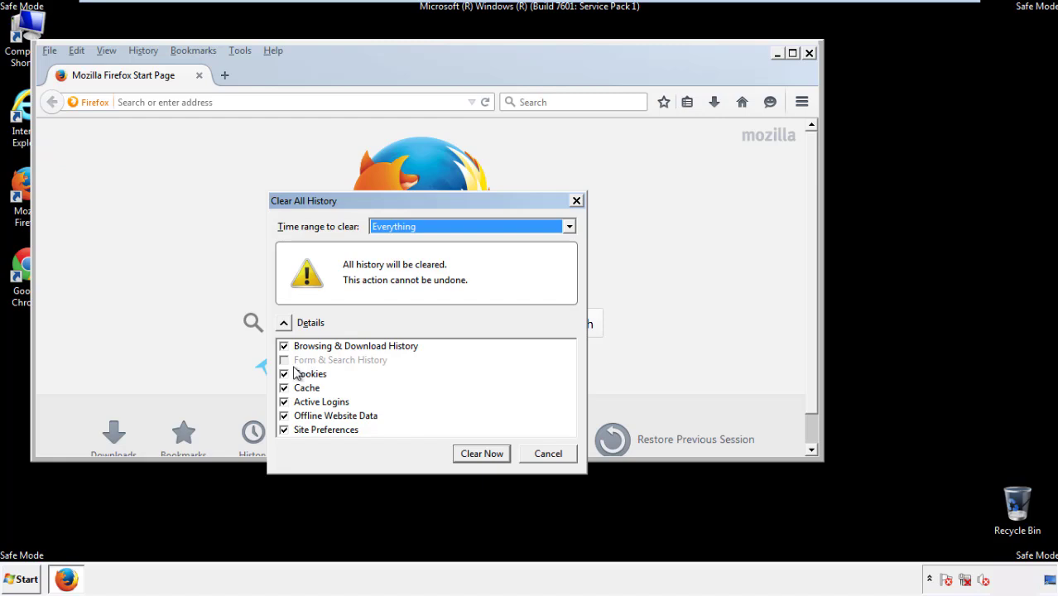
pyautogui.click(283, 416)
pyautogui.click(283, 415)
pyautogui.click(284, 429)
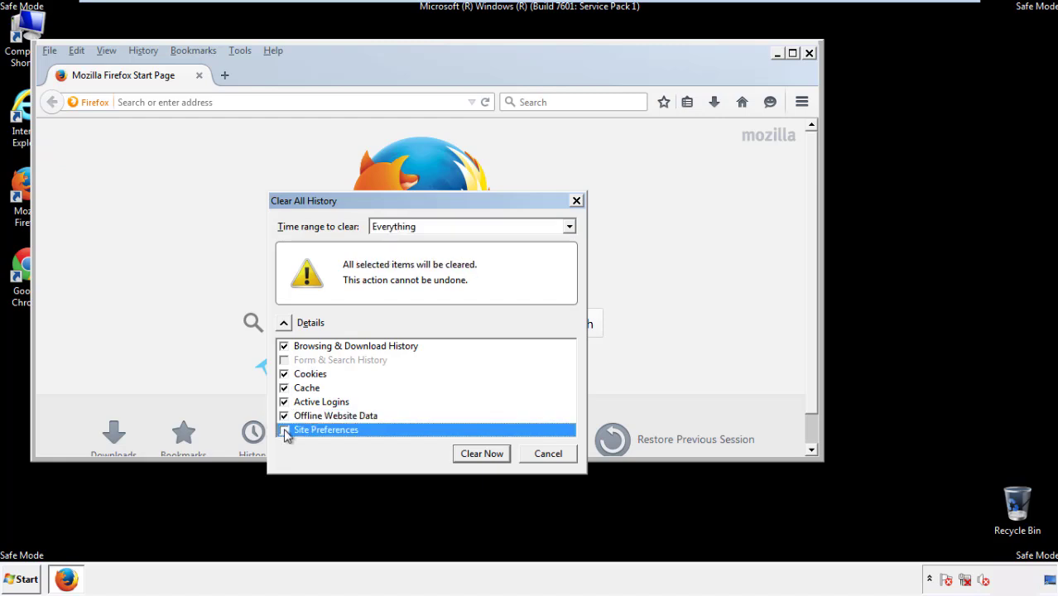
pyautogui.click(284, 431)
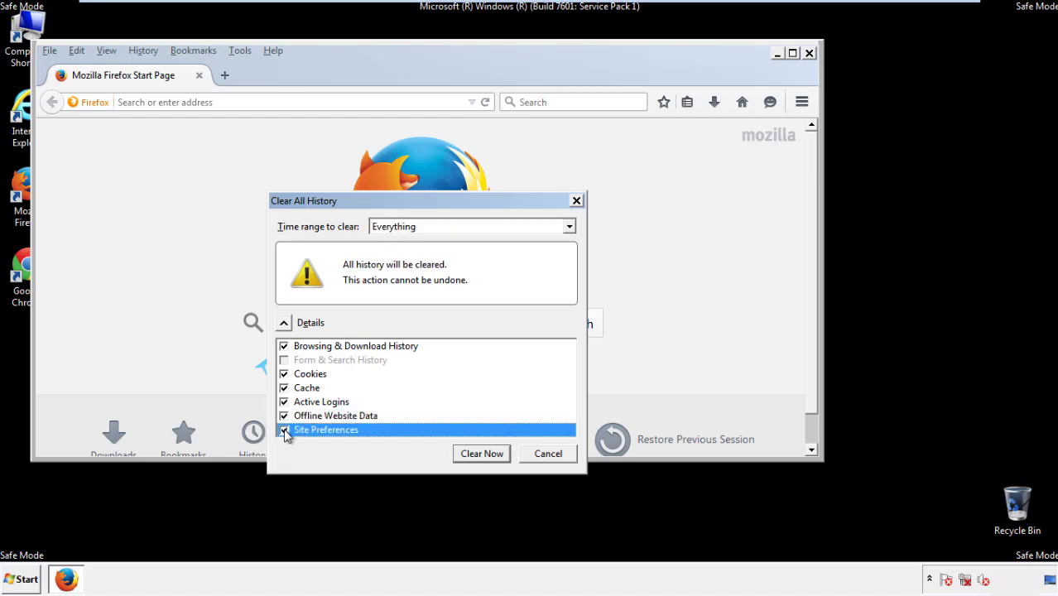
pyautogui.click(480, 453)
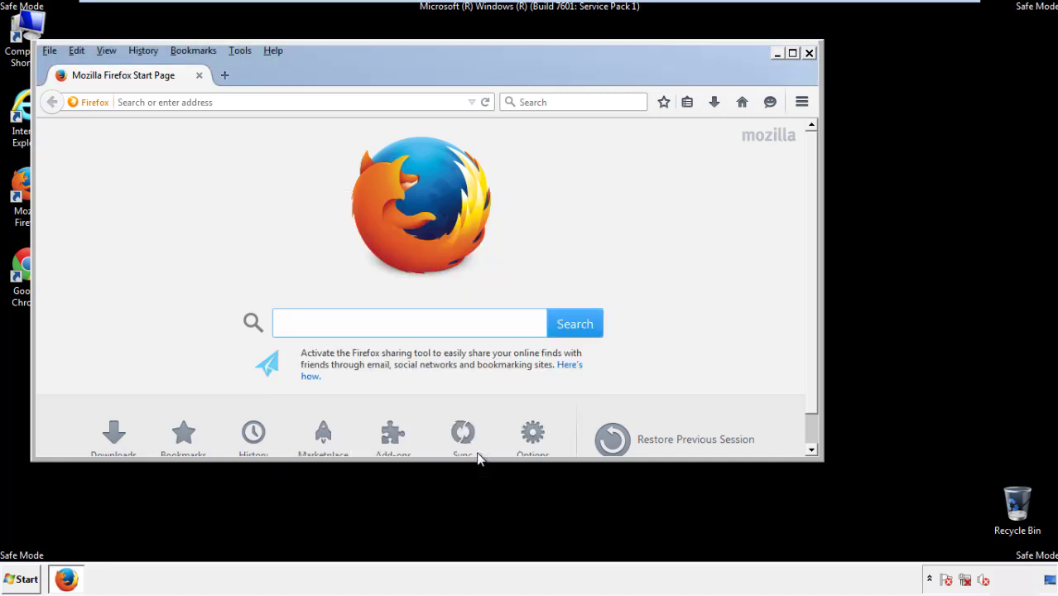
# - Refresh Firefox from its Troubleshooting Information page, and close the browser without making it the default
pyautogui.click(272, 50)
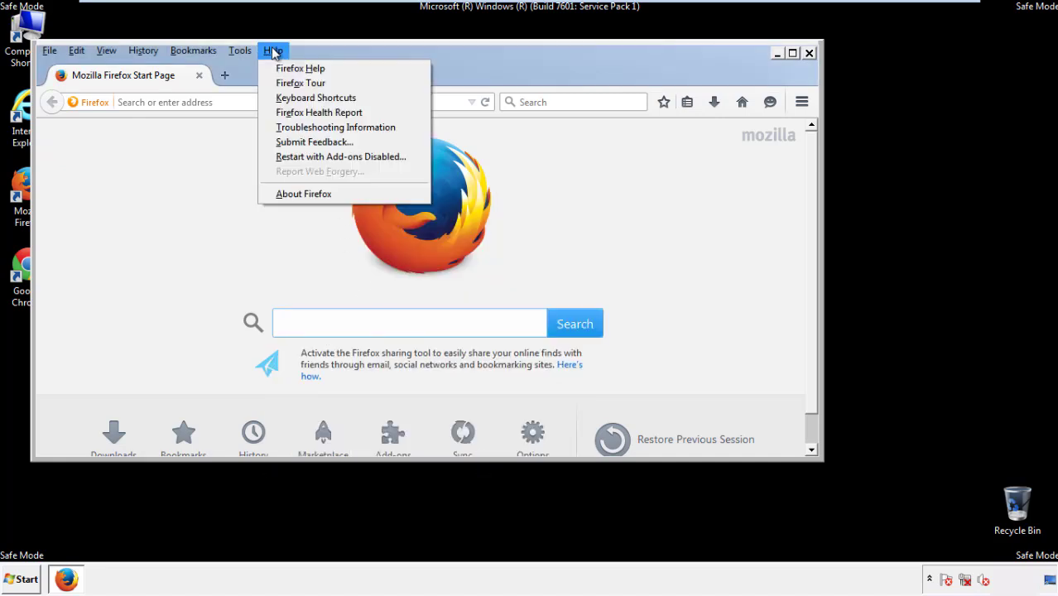
pyautogui.click(308, 127)
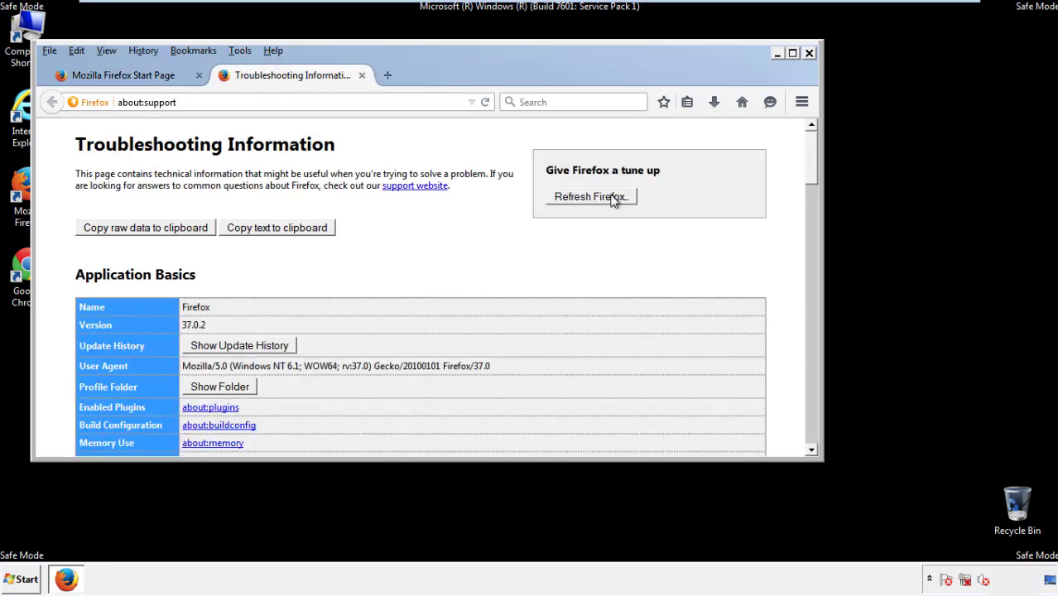
pyautogui.click(612, 199)
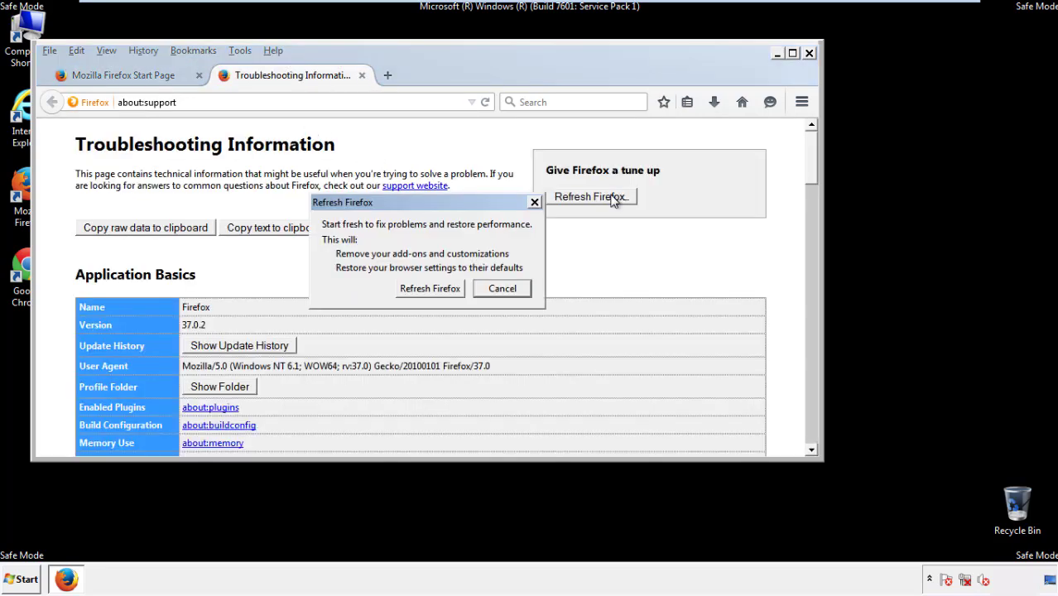
pyautogui.click(430, 288)
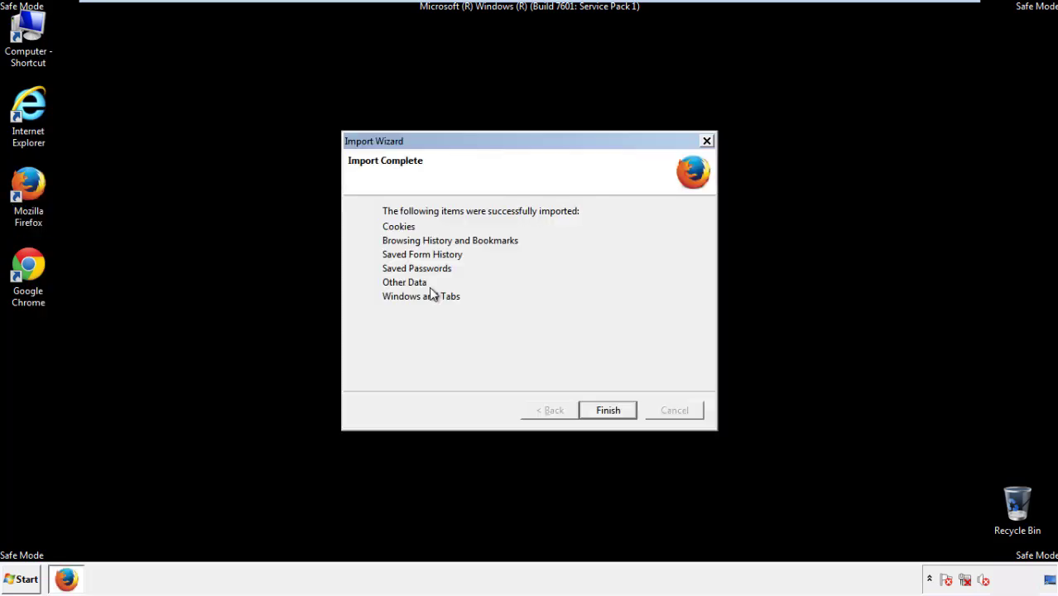
pyautogui.click(608, 411)
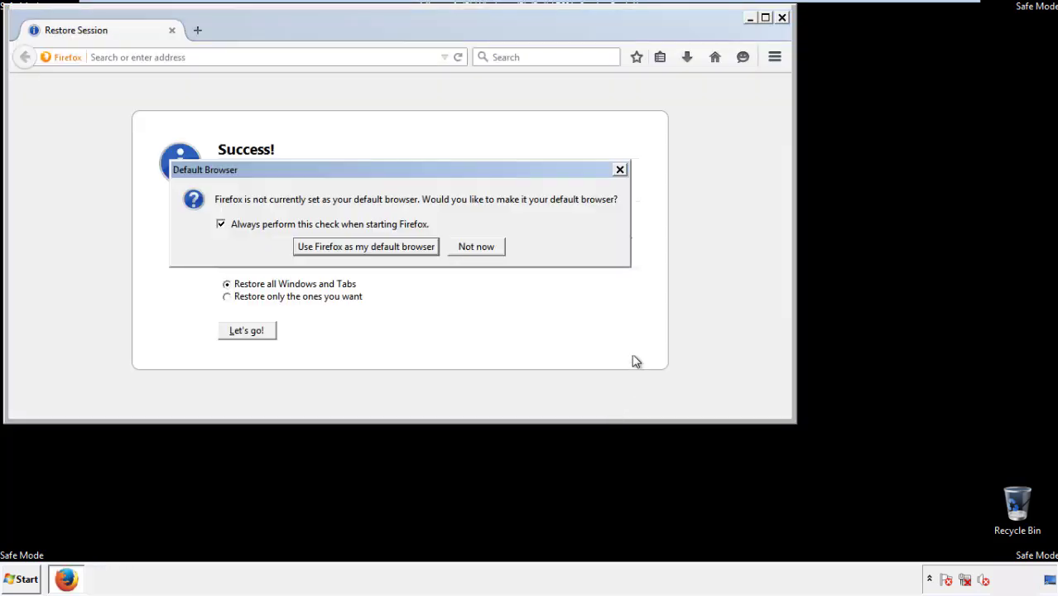
pyautogui.click(476, 246)
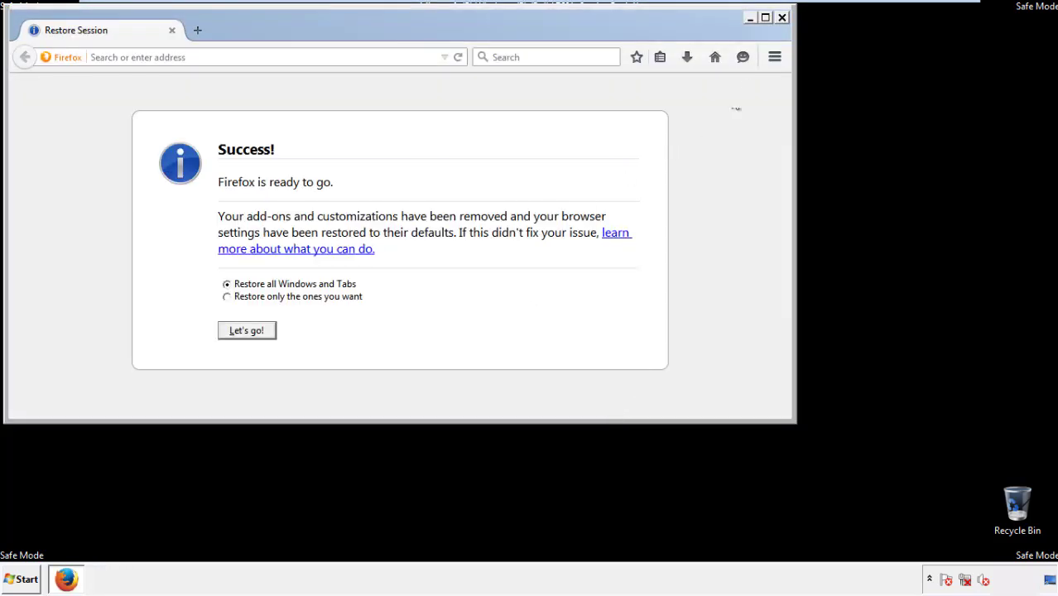
pyautogui.click(781, 18)
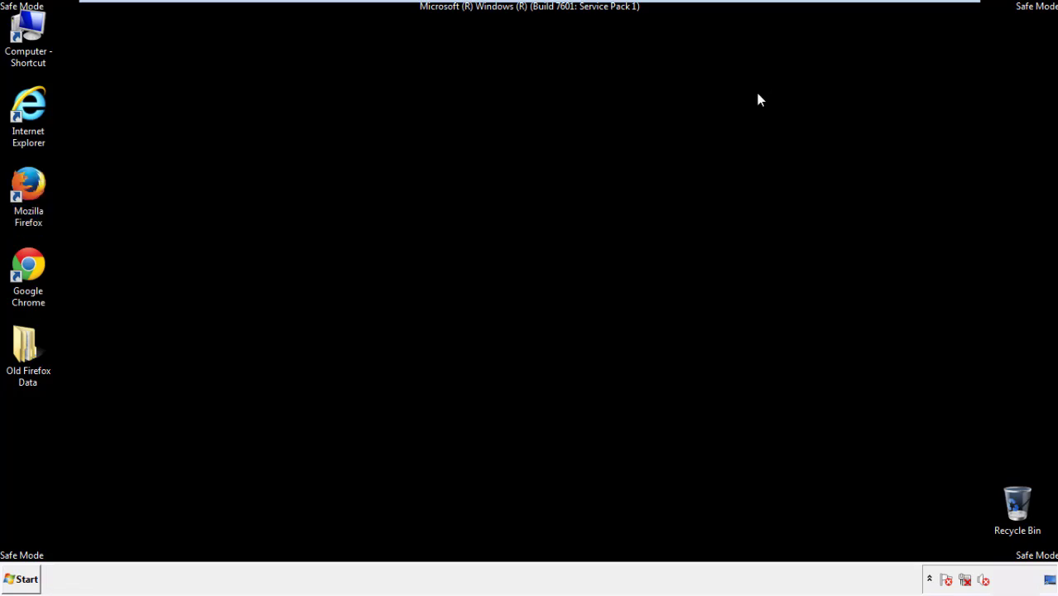
# - Open Google Chrome and stop it from asking to become the default browser
pyautogui.click(24, 263)
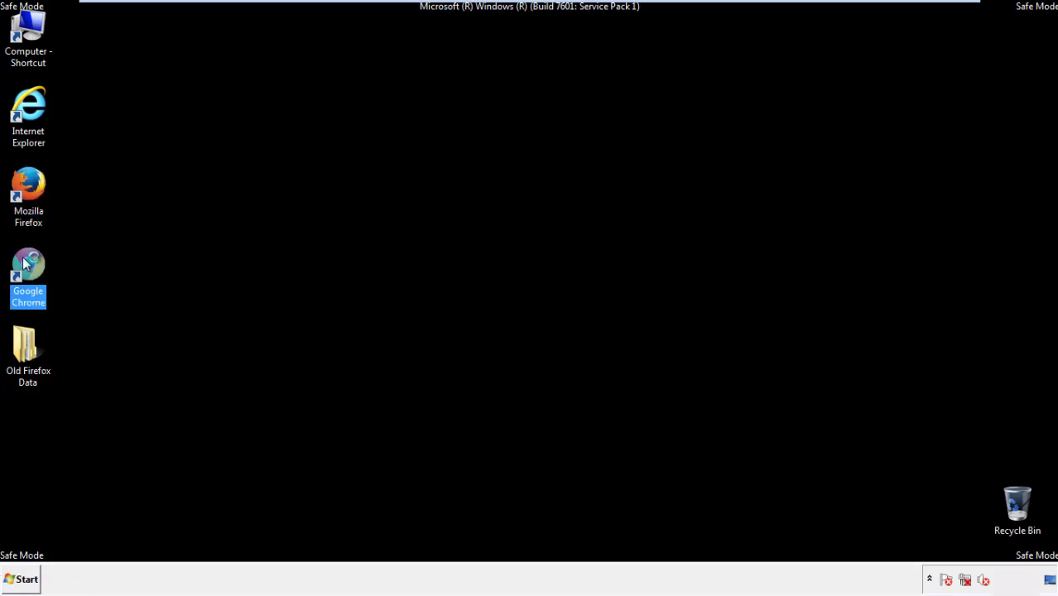
pyautogui.doubleClick(24, 260)
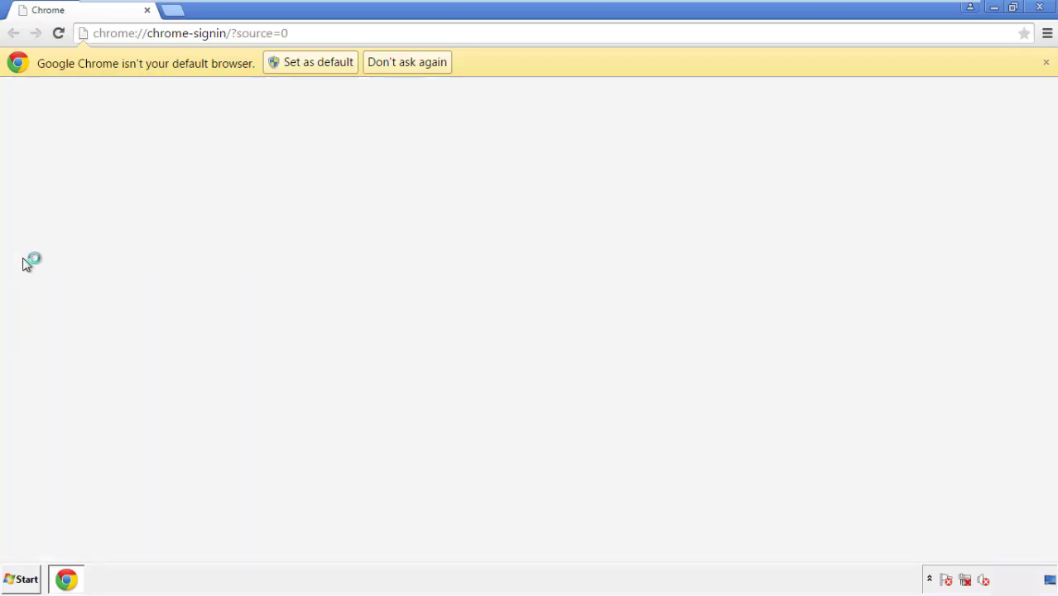
pyautogui.click(407, 62)
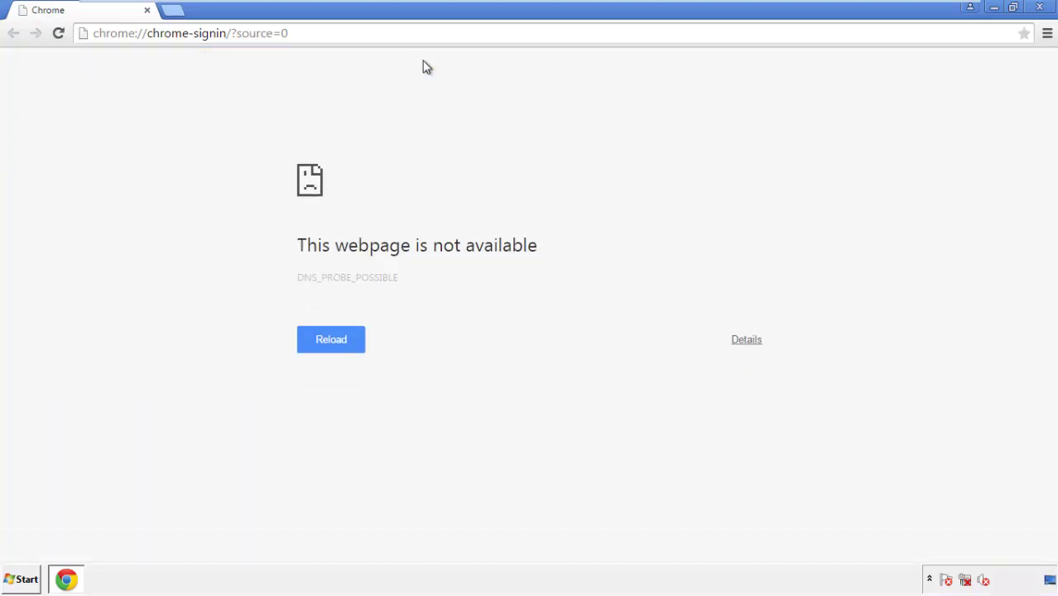
# - Clear Chrome's browsing data from the beginning of time, including browsing and download history, cookies, cached files, autofill form data and hosted app data
pyautogui.click(1047, 34)
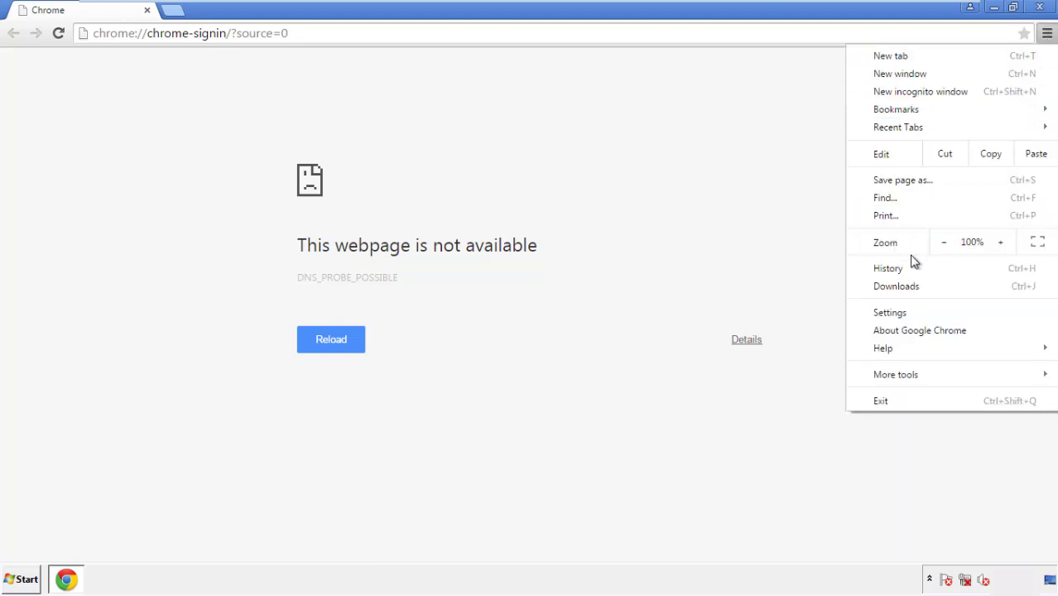
pyautogui.click(894, 312)
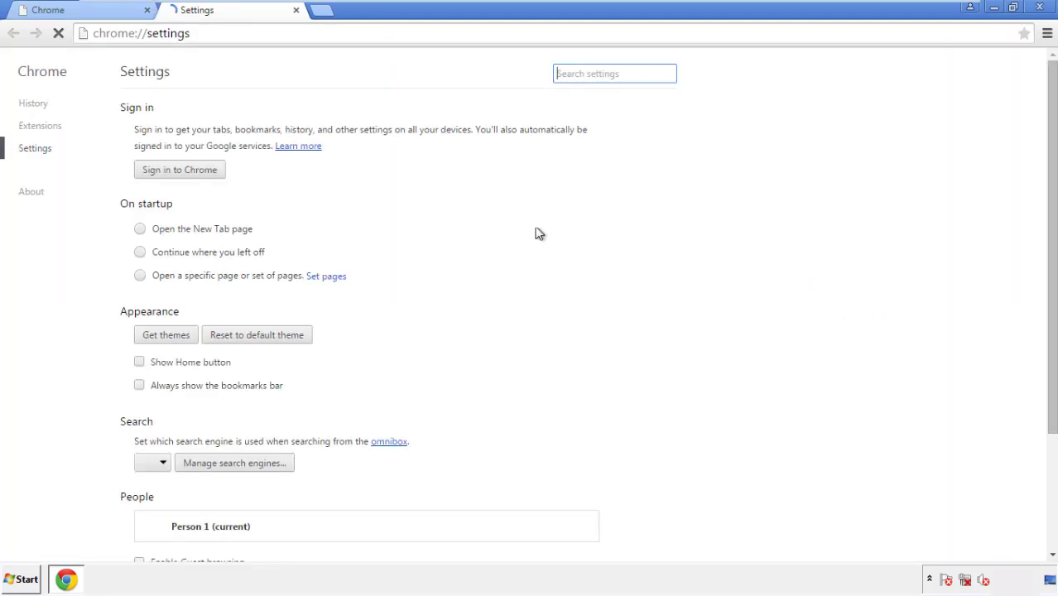
pyautogui.click(38, 106)
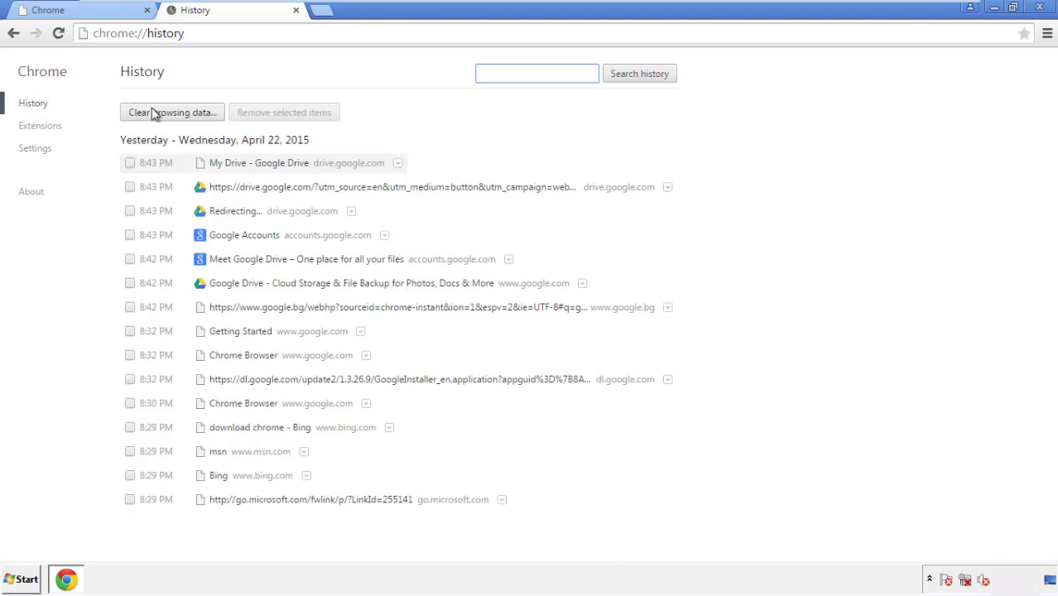
pyautogui.click(159, 115)
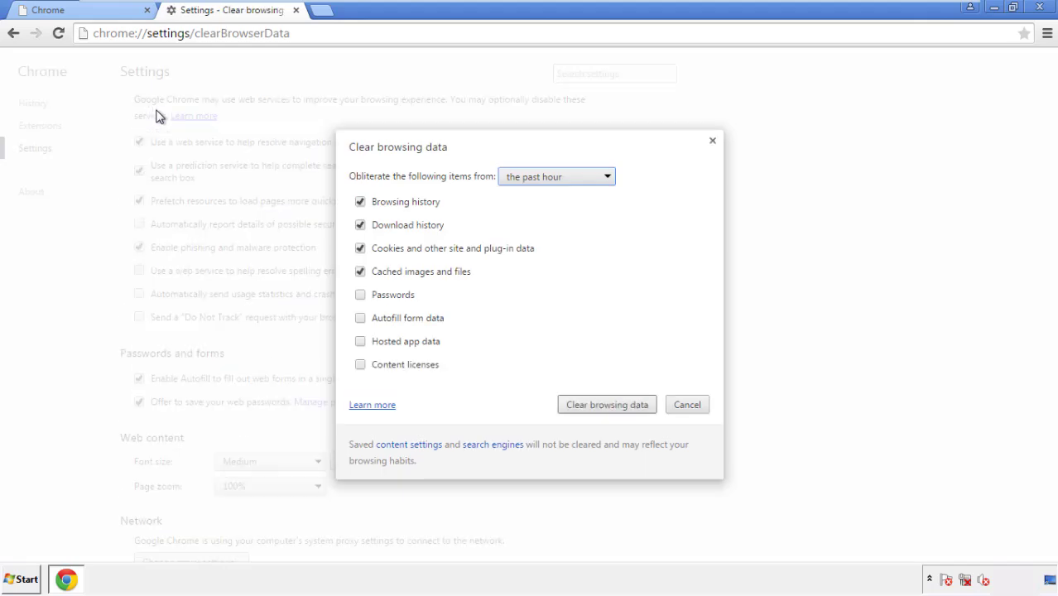
pyautogui.click(532, 177)
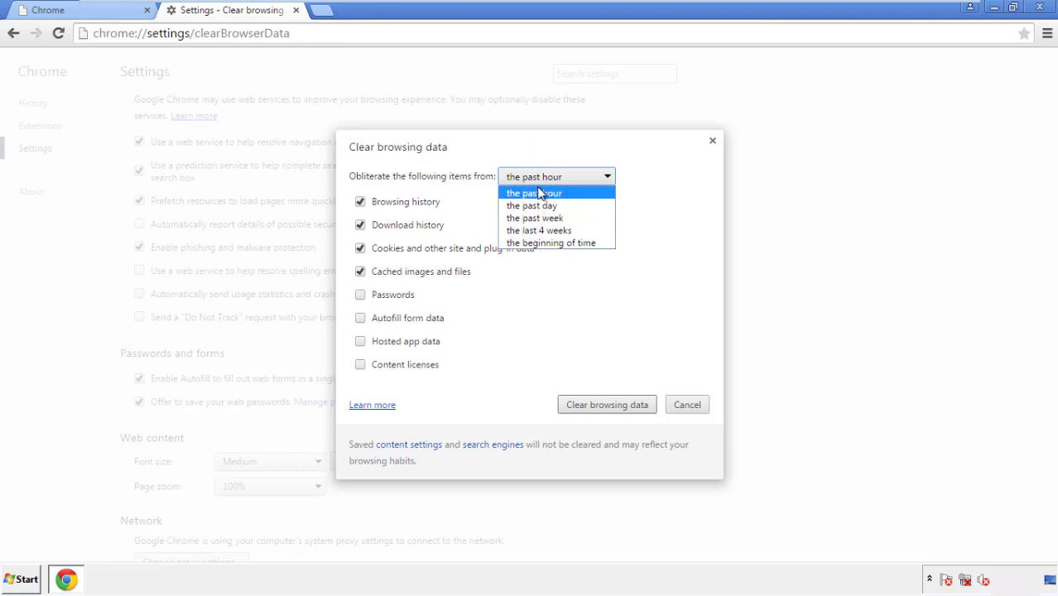
pyautogui.click(530, 244)
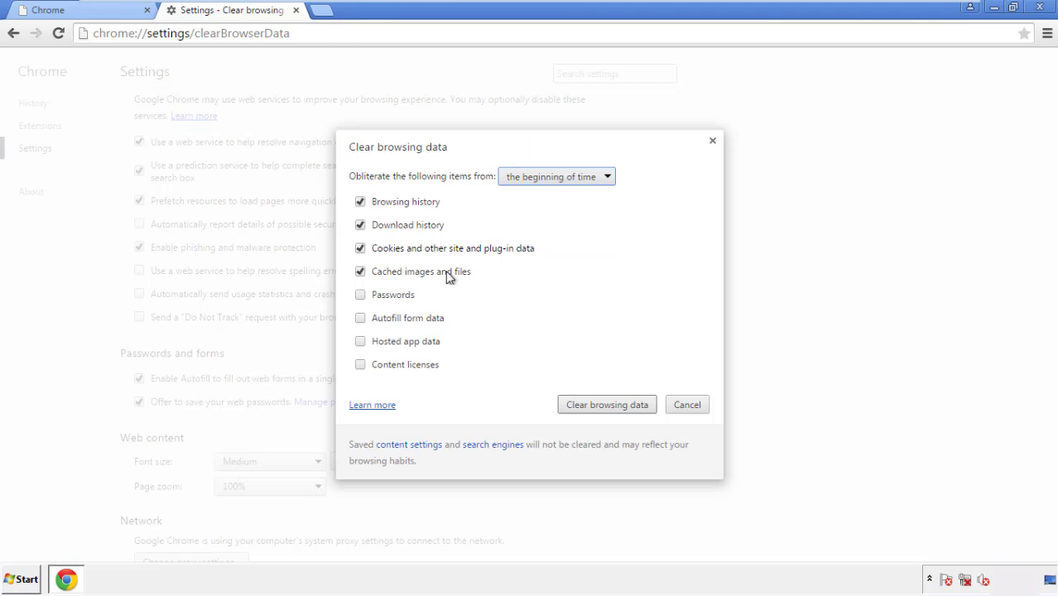
pyautogui.click(366, 321)
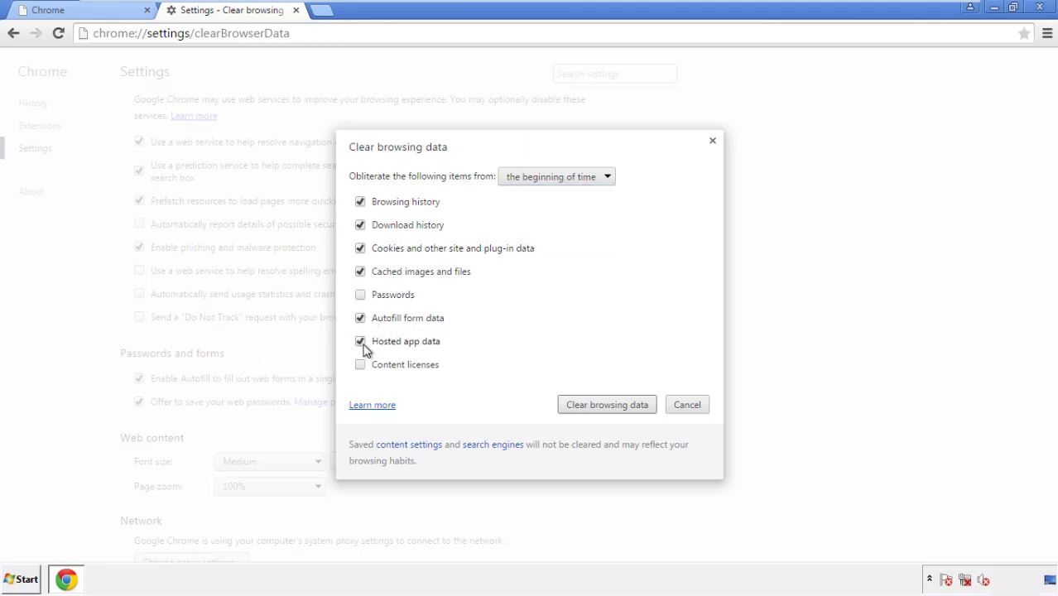
pyautogui.click(593, 406)
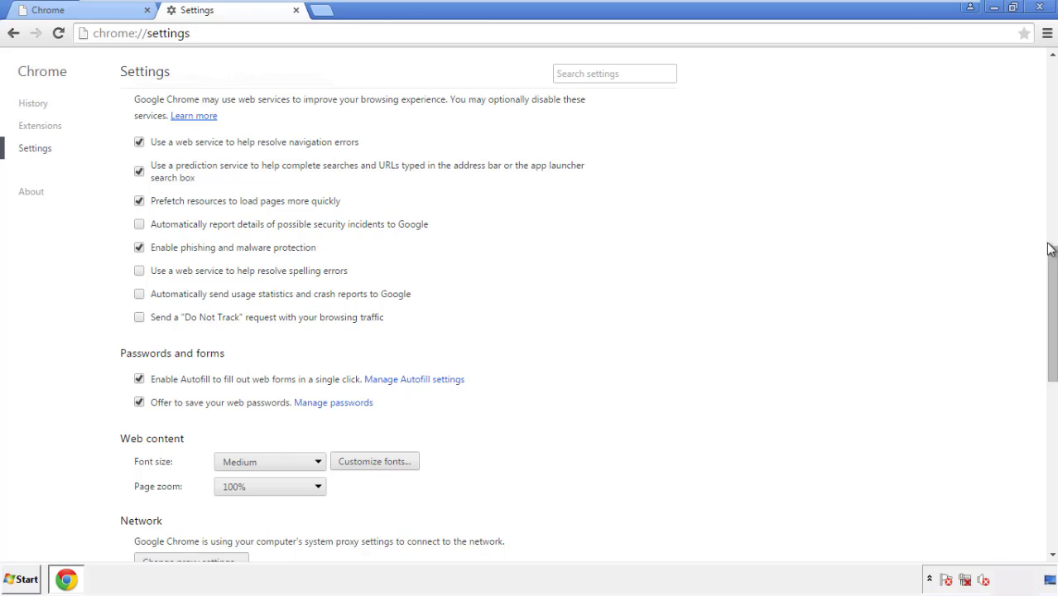
# - Reset Chrome's settings to their original defaults and close the browser
pyautogui.moveTo(1051, 249); pyautogui.dragTo(1046, 460)
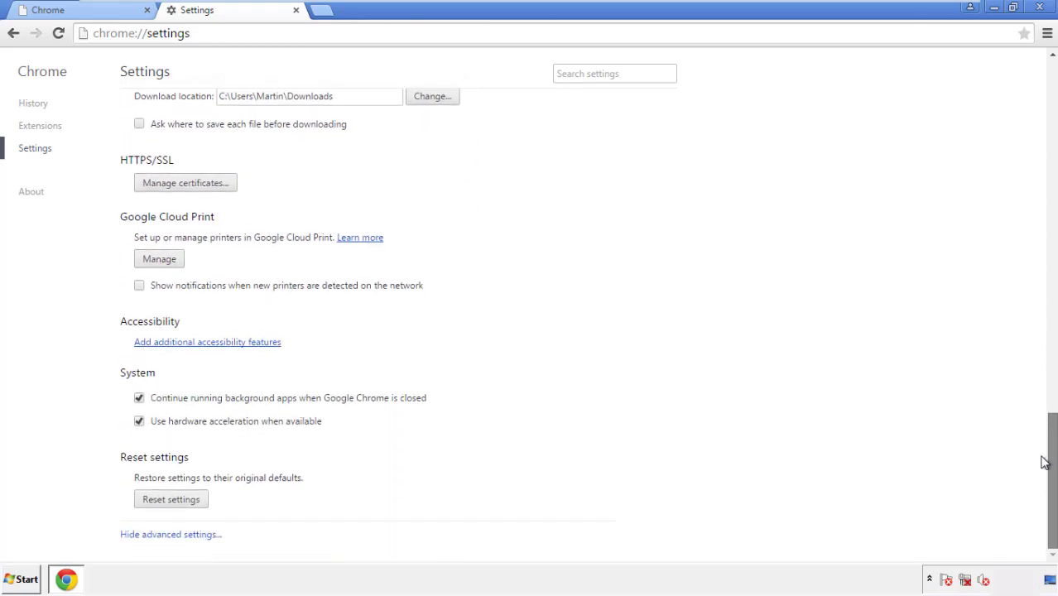
pyautogui.click(198, 502)
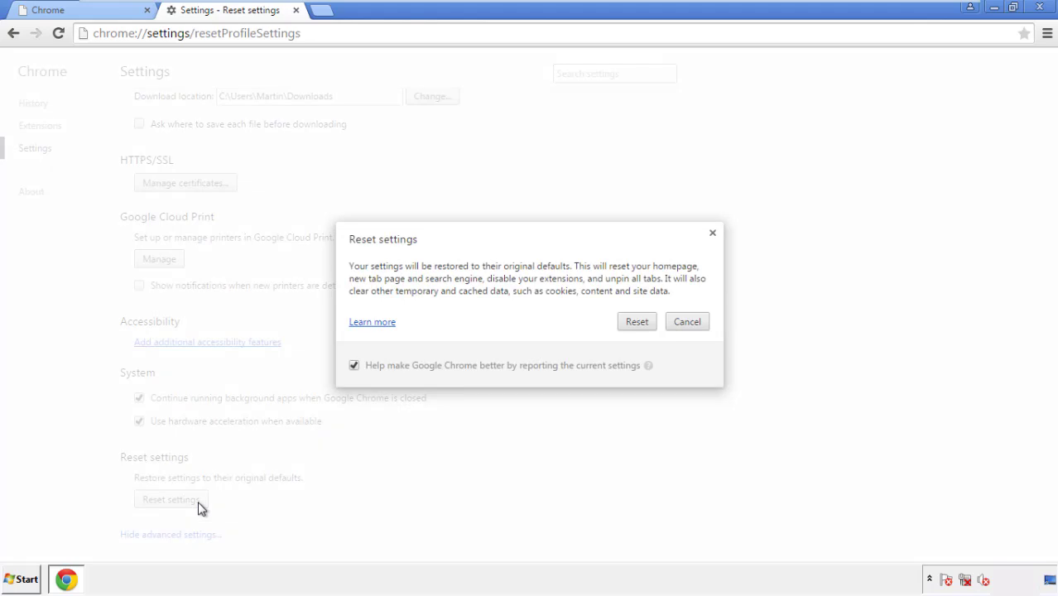
pyautogui.click(638, 322)
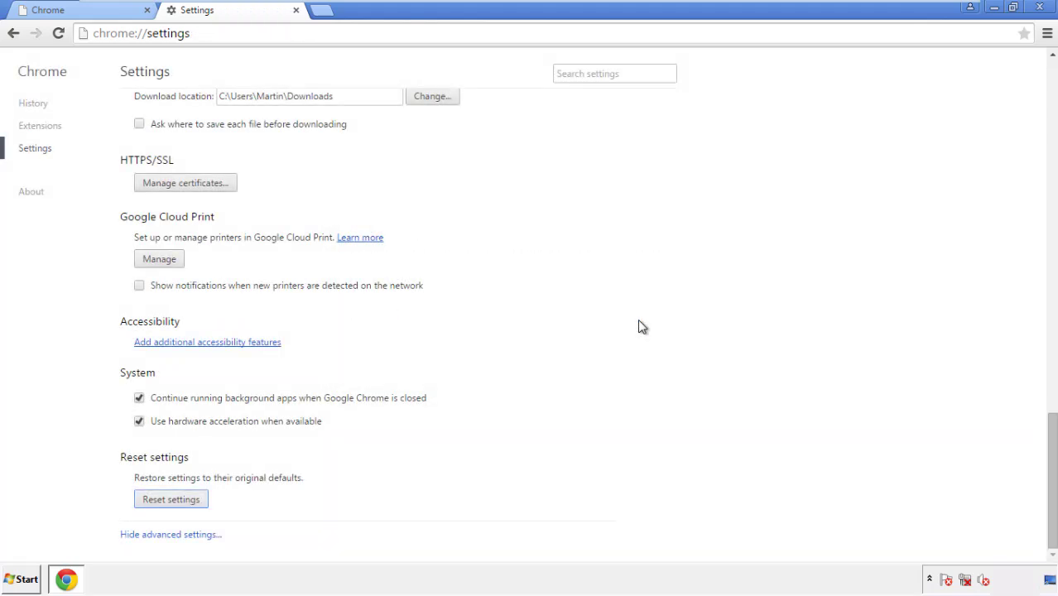
pyautogui.click(1037, 7)
pyautogui.click(571, 268)
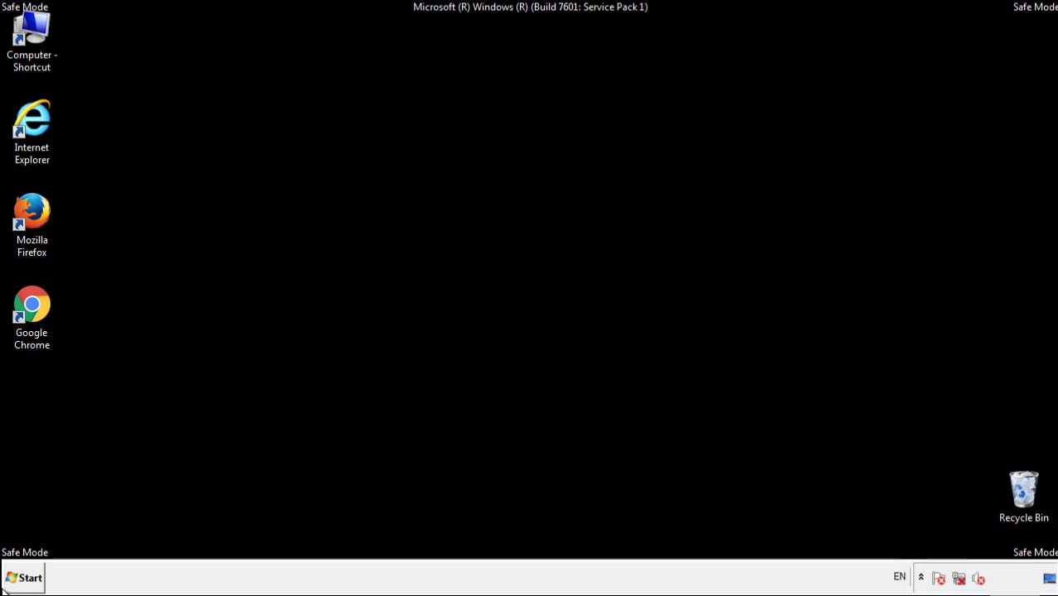
# - Open Firefox, remove the Search Mine extension from its add-ons, and close the browser
pyautogui.doubleClick(41, 207)
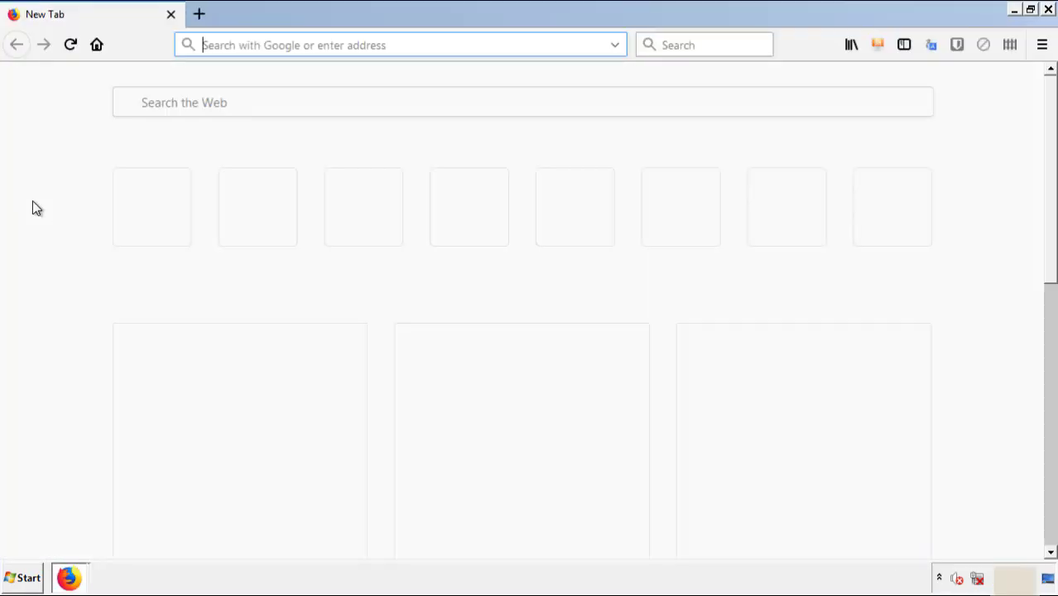
pyautogui.click(1041, 45)
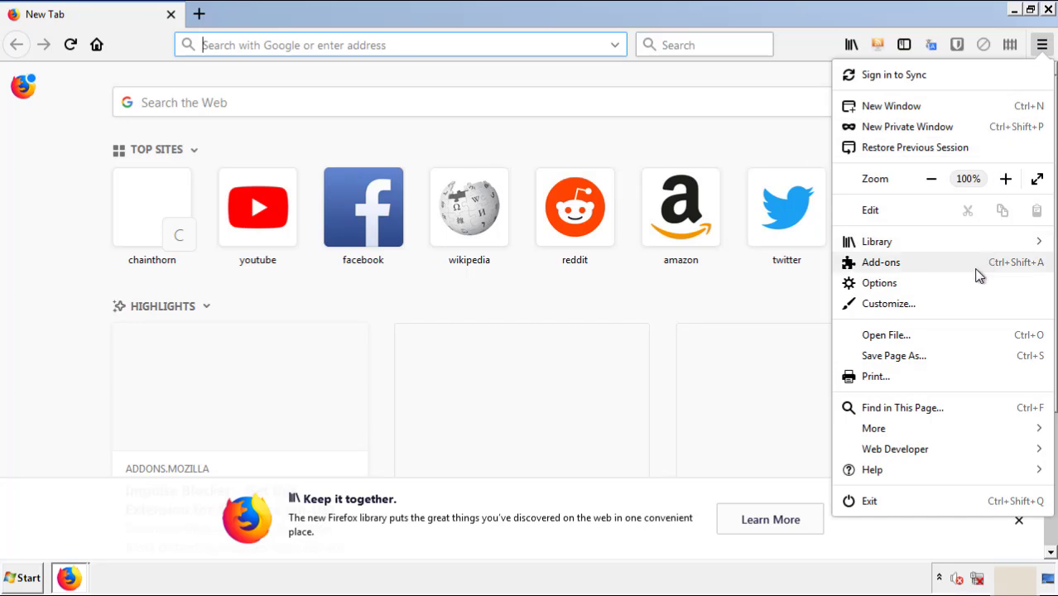
pyautogui.click(910, 263)
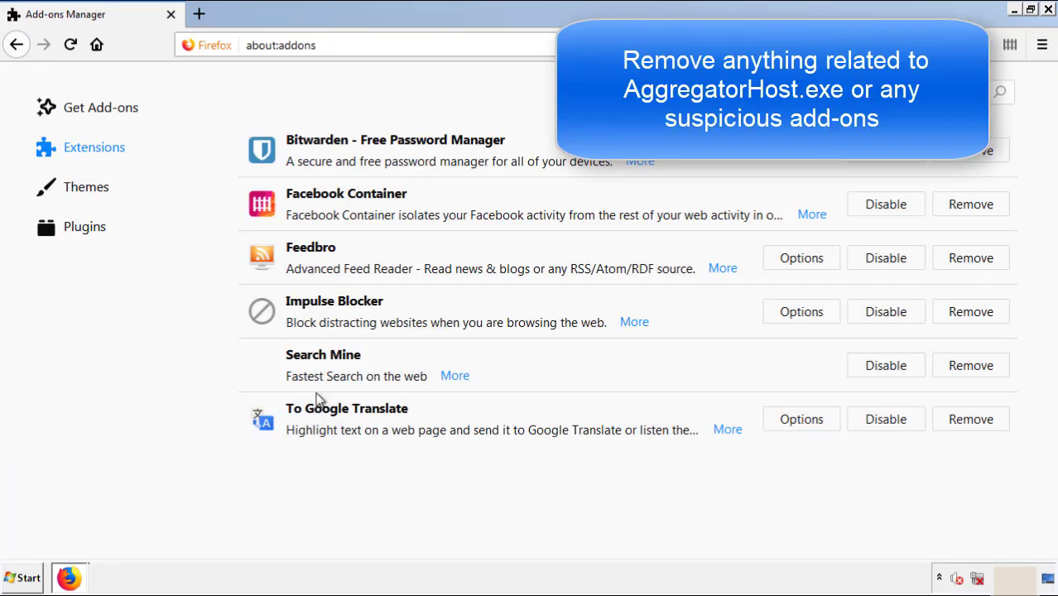
pyautogui.click(967, 369)
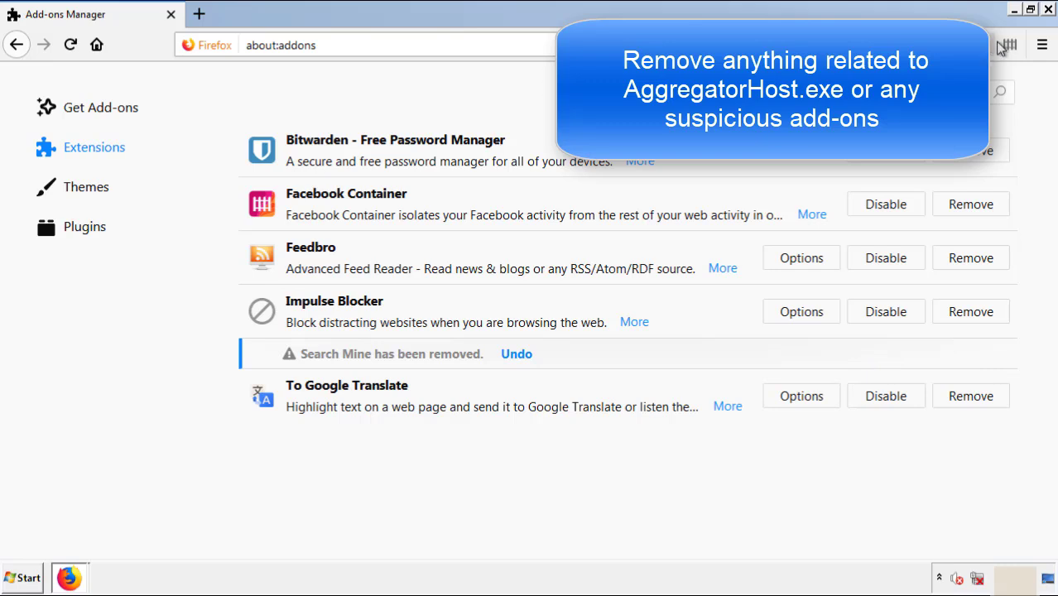
pyautogui.click(1048, 10)
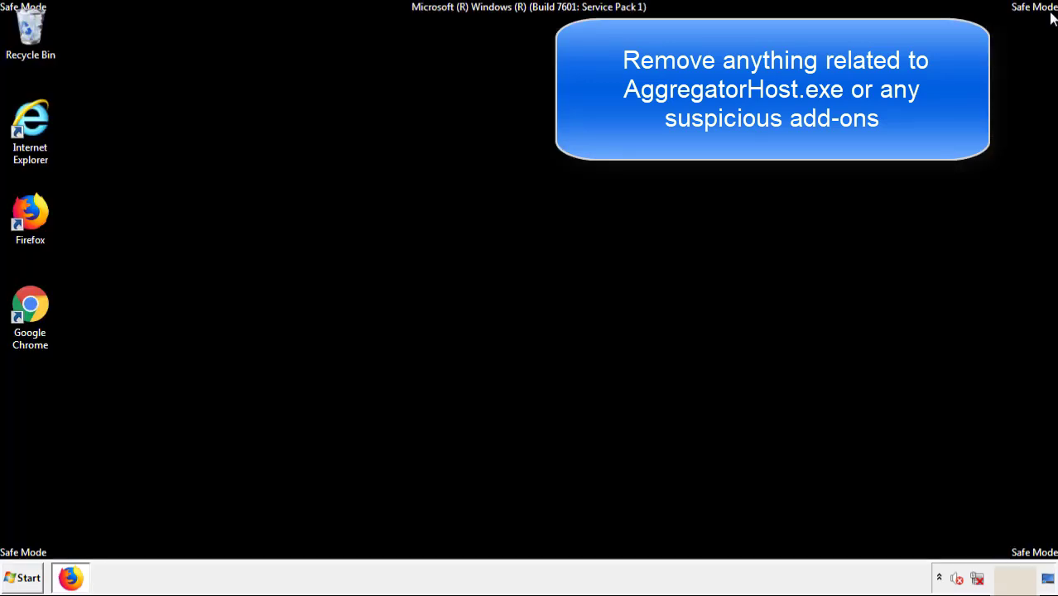
# - Open Google Chrome and remove the Search Mine extension from its extensions page
pyautogui.doubleClick(30, 319)
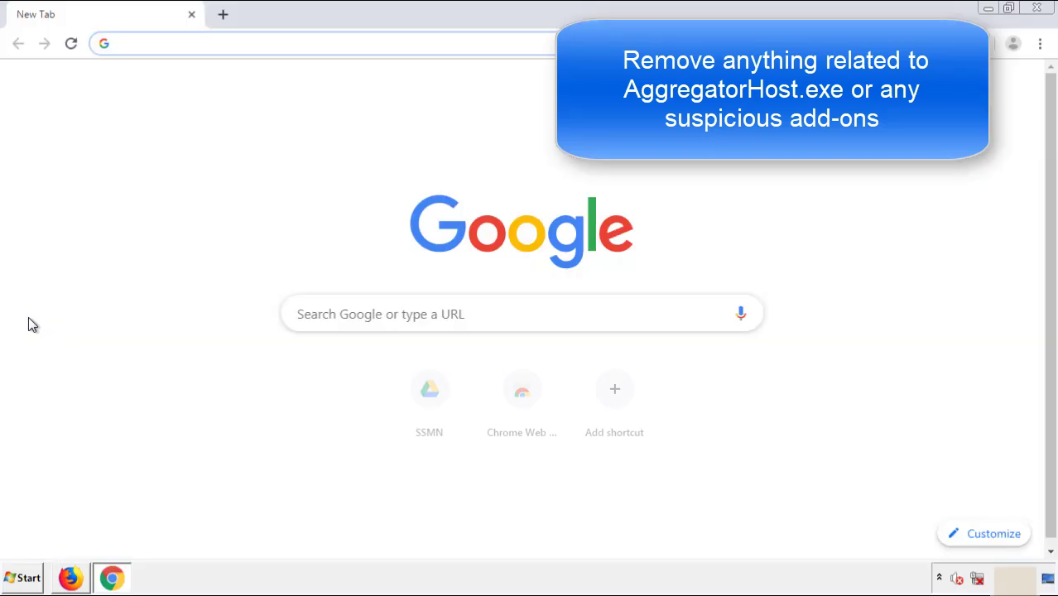
pyautogui.click(1040, 44)
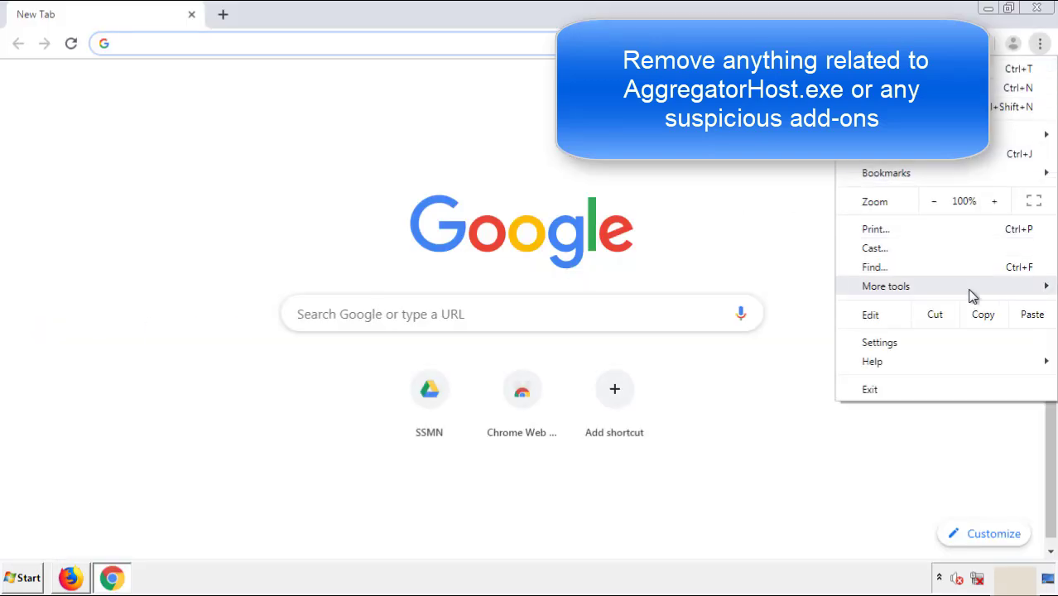
pyautogui.moveTo(947, 287)
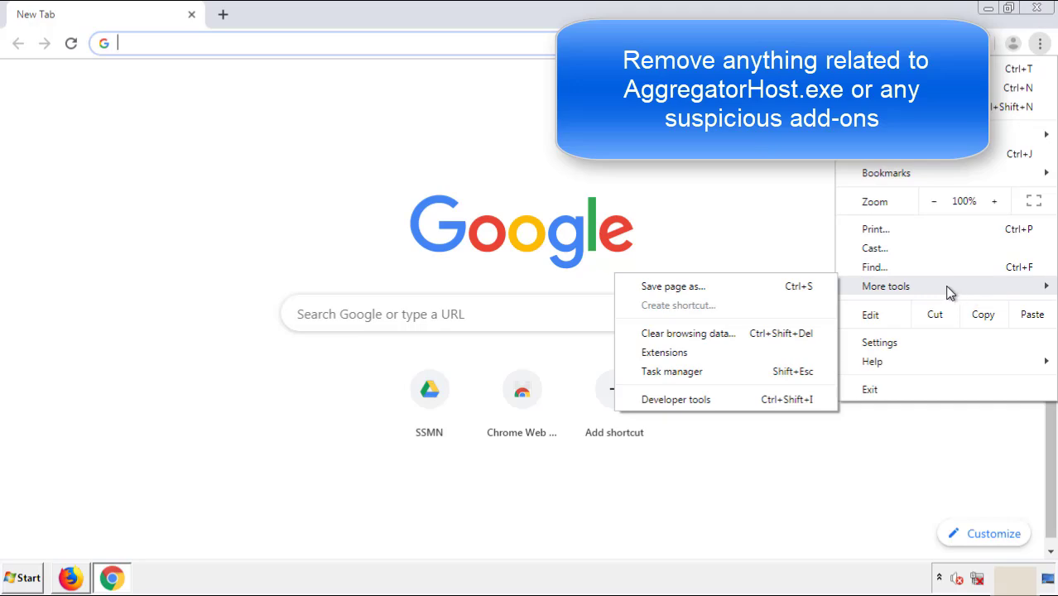
pyautogui.click(672, 351)
pyautogui.scroll(-5, 300, 269)
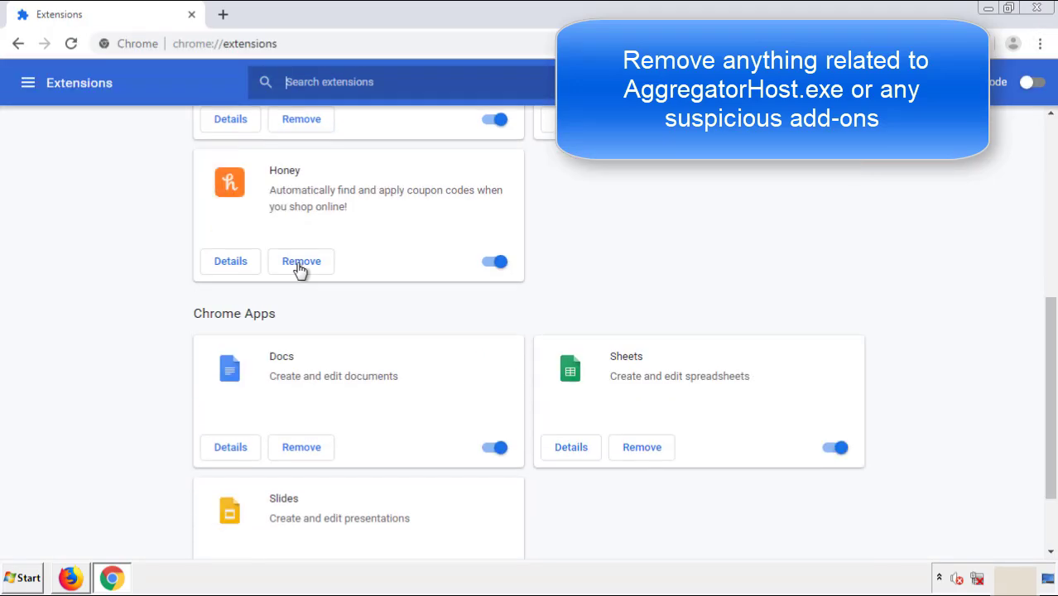
pyautogui.scroll(5, 401, 302)
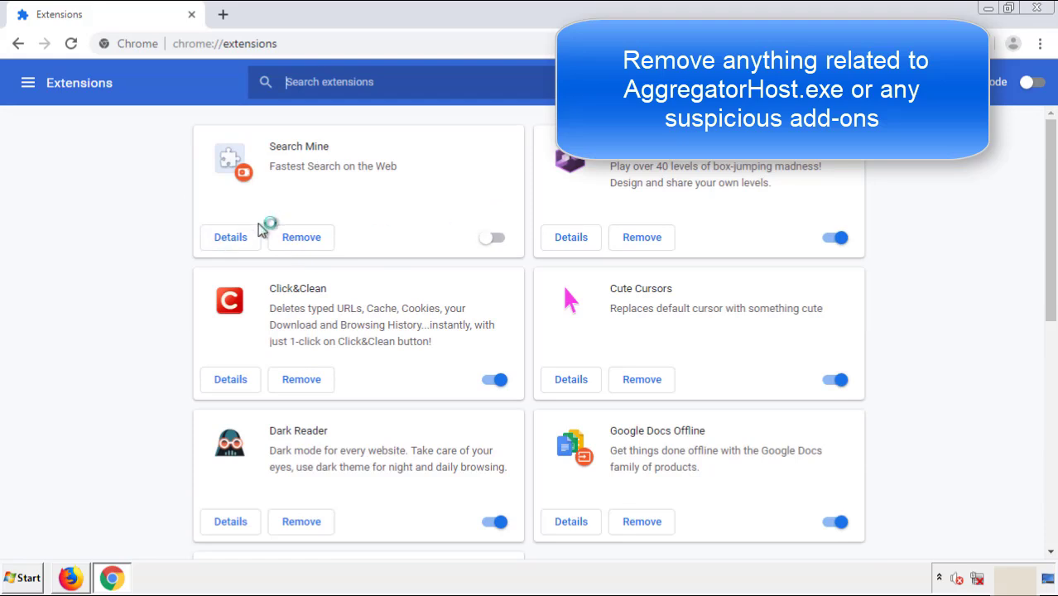
pyautogui.click(300, 240)
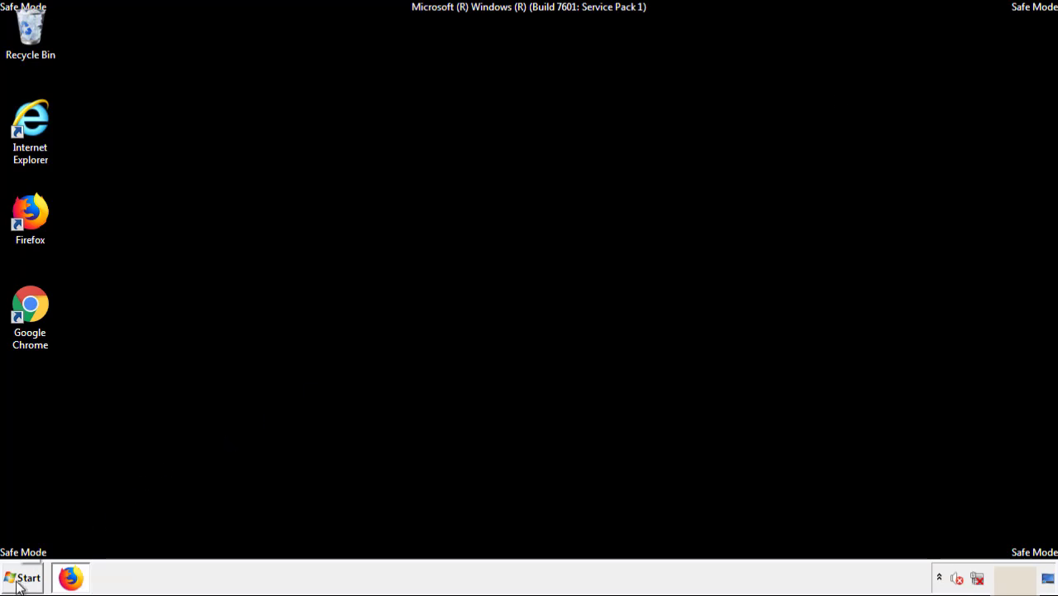
# - Bring up the Windows shutdown options
pyautogui.click(25, 579)
pyautogui.click(286, 542)
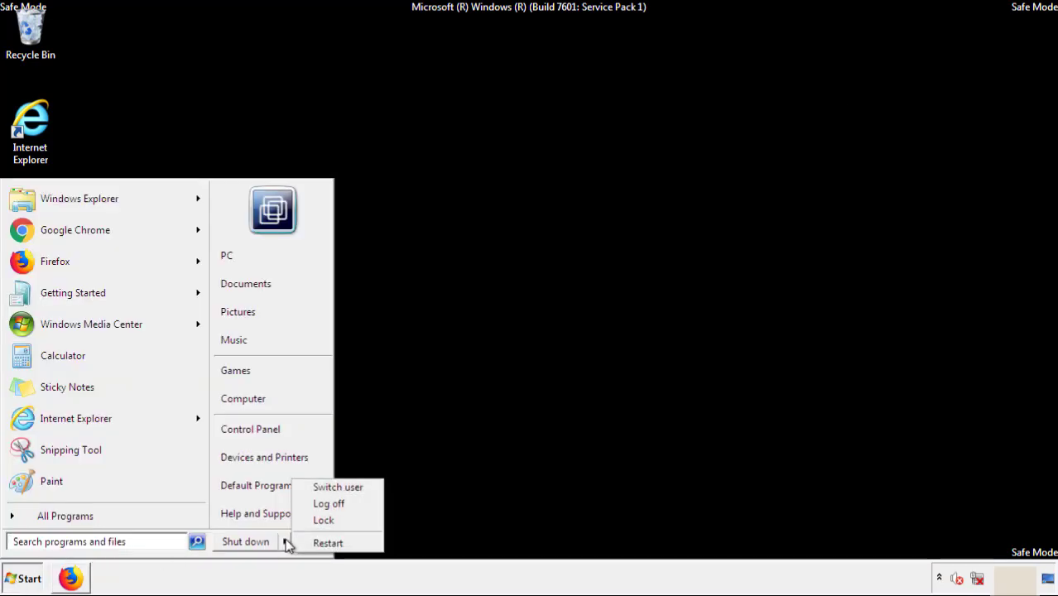